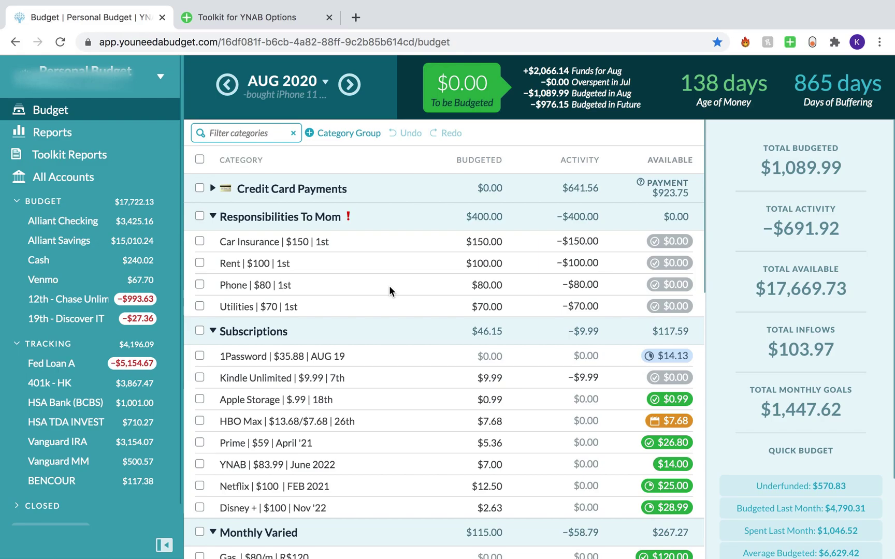
Look through the August 2020 budget categories from Credit Card Payments down to Wish List/New Goals.
{"action": "scroll", "coordinate": [389, 286], "scroll_direction": "down", "scroll_amount": 8}
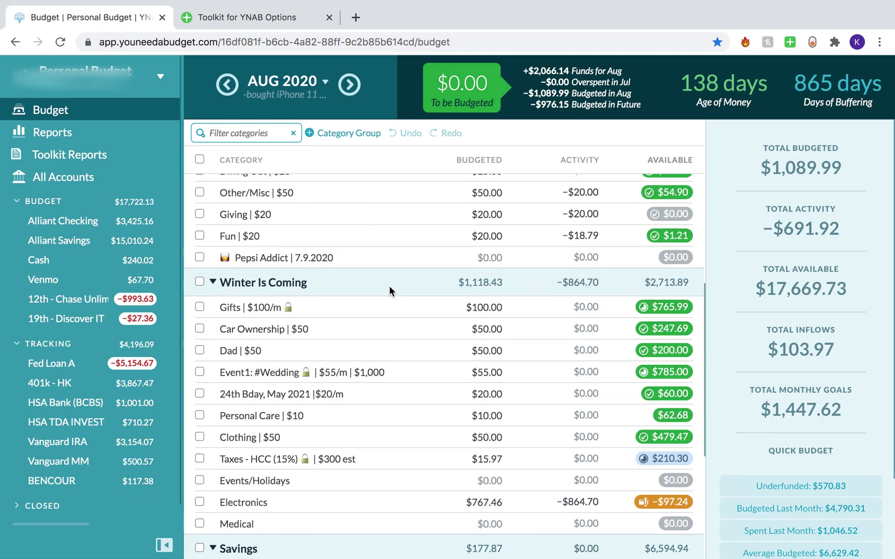
{"action": "scroll", "coordinate": [389, 285], "scroll_direction": "up", "scroll_amount": 6}
{"action": "scroll", "coordinate": [389, 285], "scroll_direction": "up", "scroll_amount": 2}
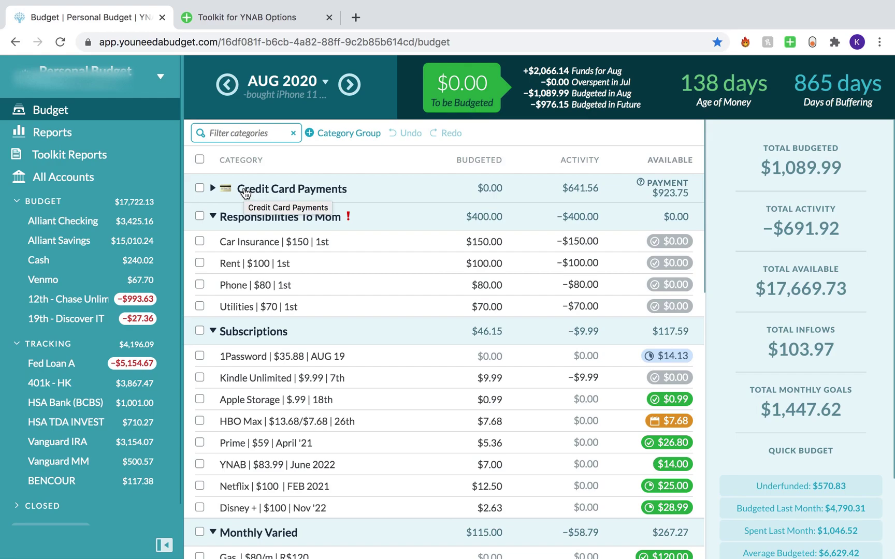
{"action": "left_click", "coordinate": [225, 17]}
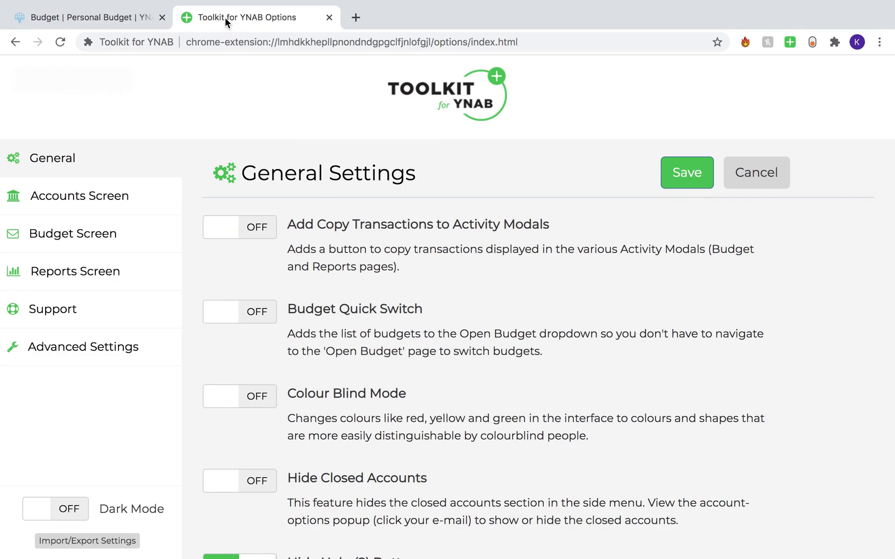
{"action": "left_click", "coordinate": [115, 19]}
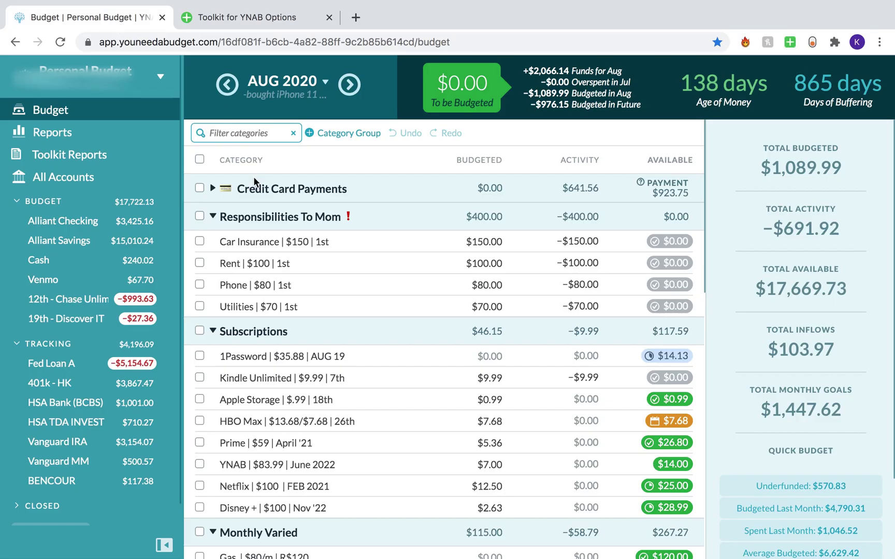
{"action": "scroll", "coordinate": [305, 306], "scroll_direction": "down", "scroll_amount": 15}
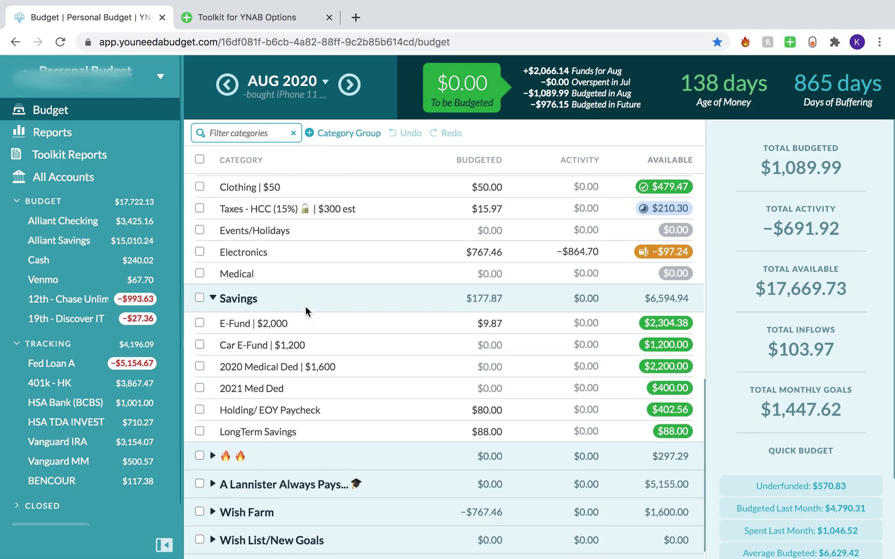
{"action": "left_click", "coordinate": [454, 325]}
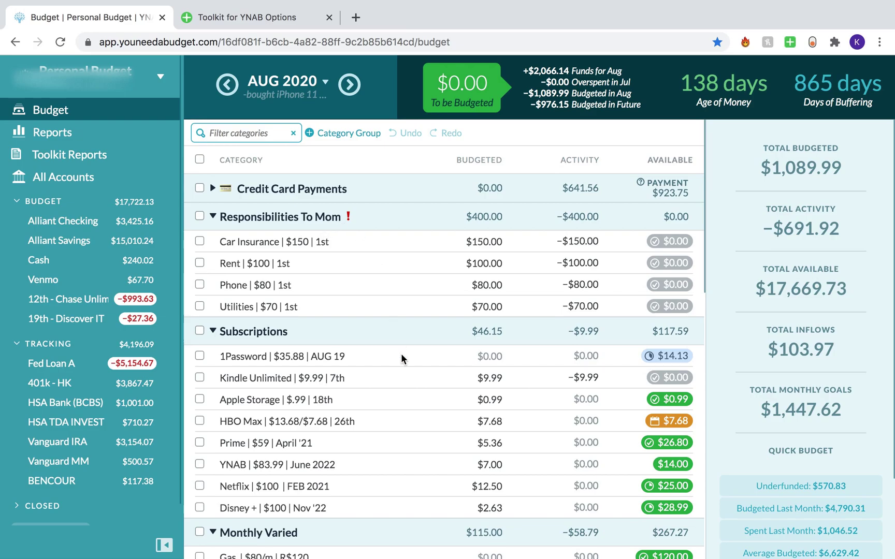
{"action": "scroll", "coordinate": [400, 354], "scroll_direction": "down", "scroll_amount": 15}
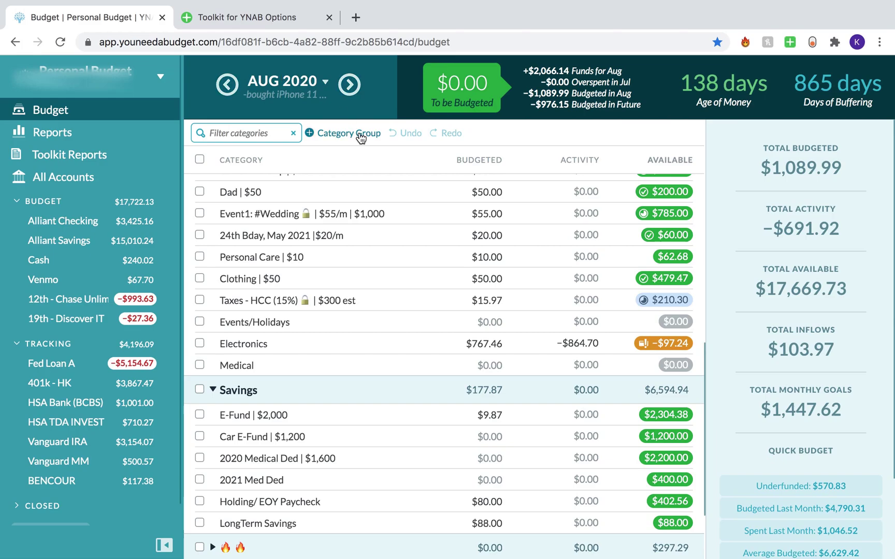
{"action": "scroll", "coordinate": [415, 238], "scroll_direction": "down", "scroll_amount": 2}
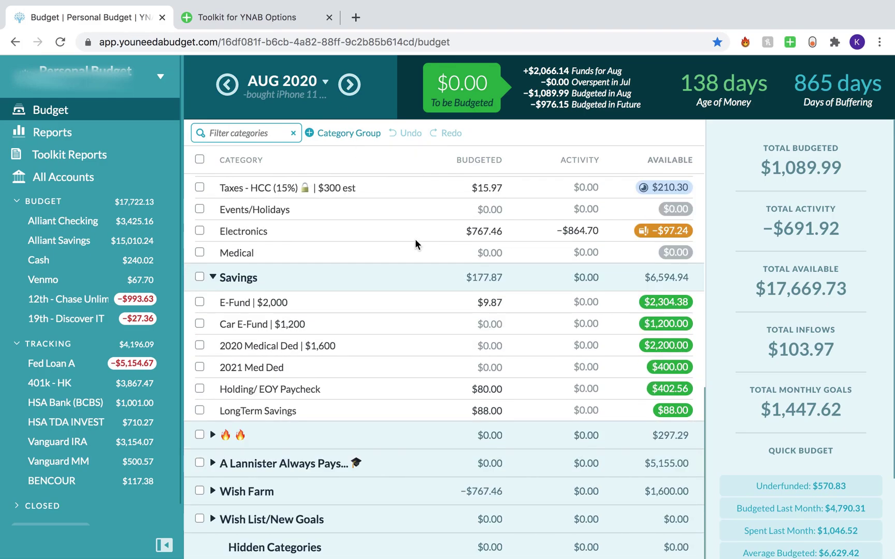
{"action": "scroll", "coordinate": [415, 240], "scroll_direction": "up", "scroll_amount": 5}
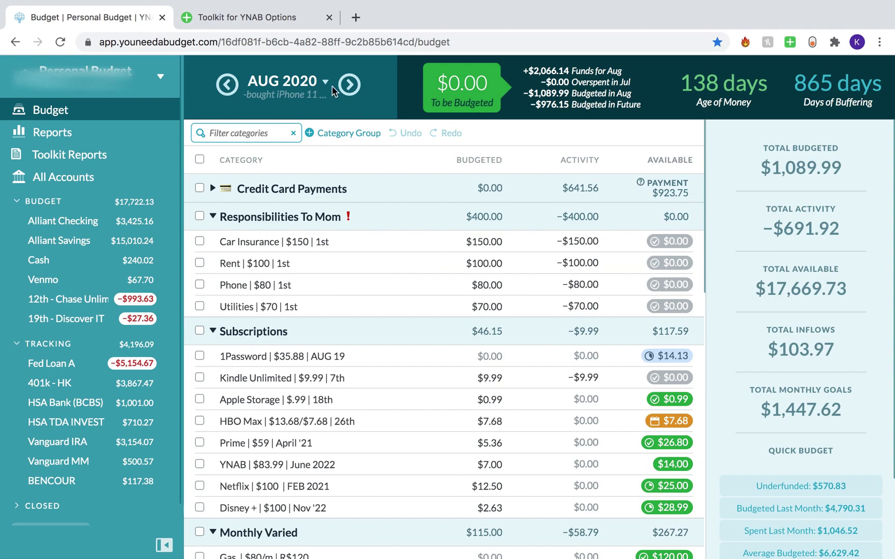
Switch to the Toolkit for YNAB options and review the General and Budget Screen settings, including Days of Buffering Metric.
{"action": "left_click", "coordinate": [264, 20]}
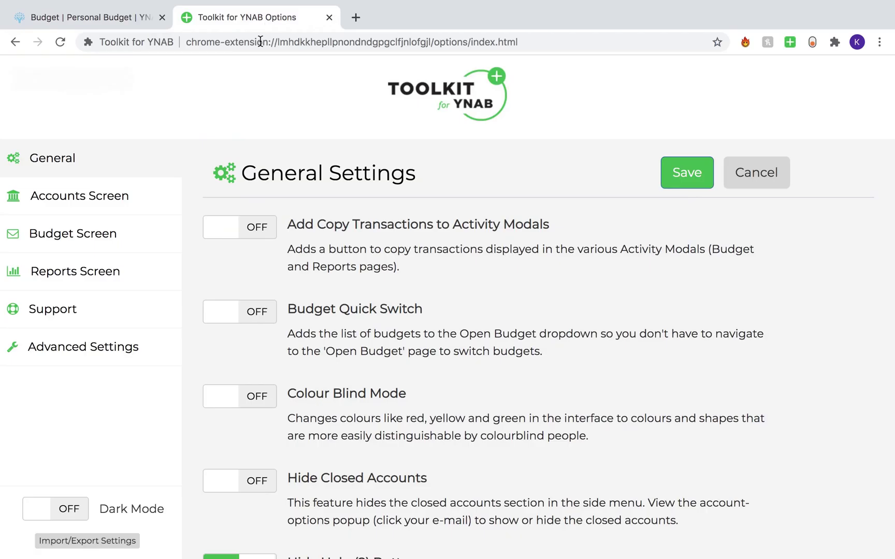
{"action": "scroll", "coordinate": [433, 365], "scroll_direction": "down", "scroll_amount": 10}
{"action": "scroll", "coordinate": [433, 365], "scroll_direction": "up", "scroll_amount": 3}
{"action": "scroll", "coordinate": [433, 365], "scroll_direction": "down", "scroll_amount": 10}
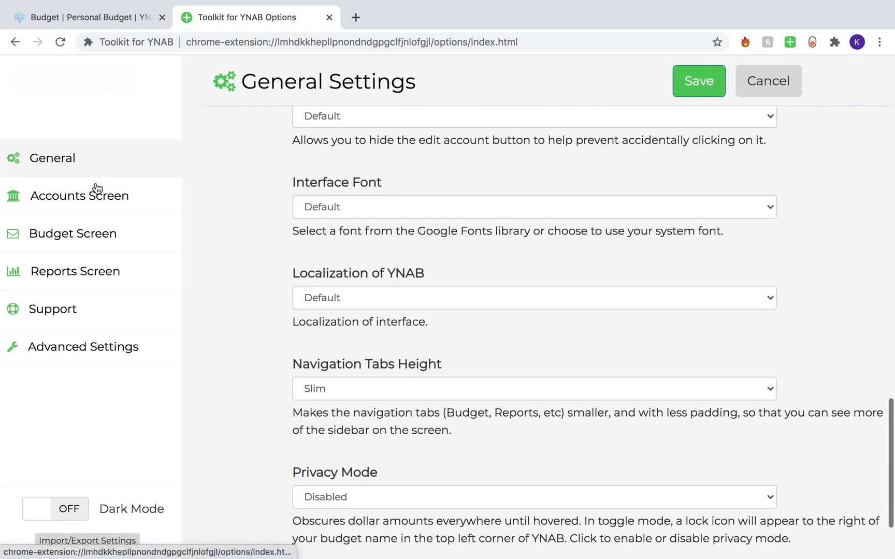
{"action": "left_click", "coordinate": [95, 207]}
{"action": "left_click", "coordinate": [94, 240]}
{"action": "scroll", "coordinate": [422, 287], "scroll_direction": "up", "scroll_amount": 5}
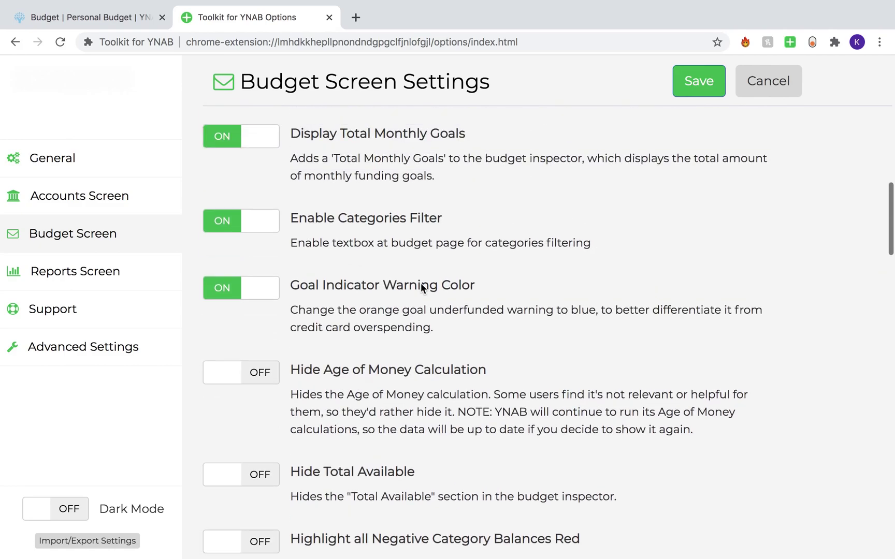
{"action": "scroll", "coordinate": [420, 282], "scroll_direction": "up", "scroll_amount": 8}
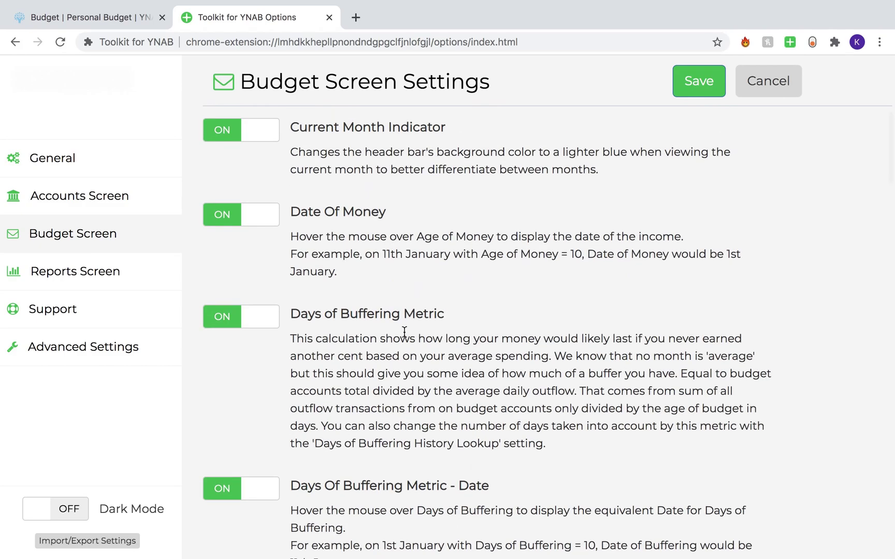
{"action": "scroll", "coordinate": [404, 331], "scroll_direction": "down", "scroll_amount": 1}
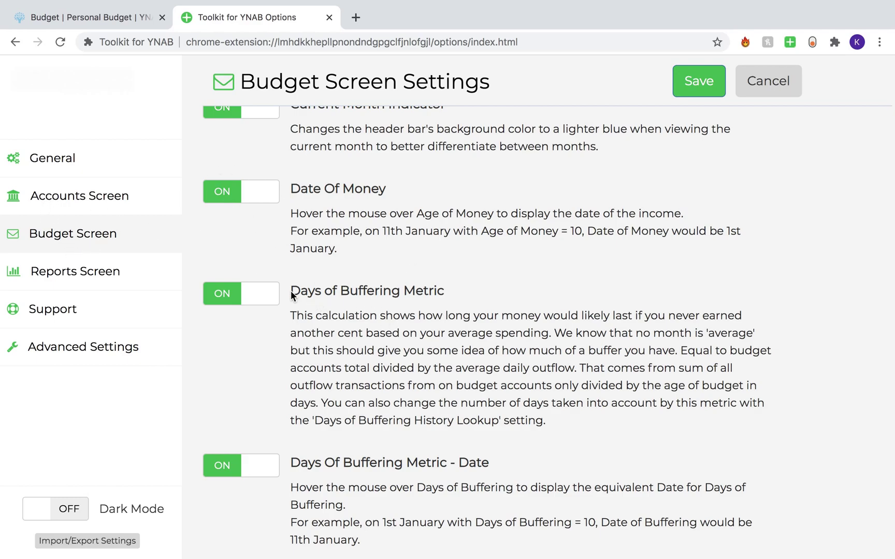
{"action": "left_click", "coordinate": [313, 291]}
Return to the budget and examine Age of Money and Days of Buffering alongside the category balances.
{"action": "left_click", "coordinate": [103, 20]}
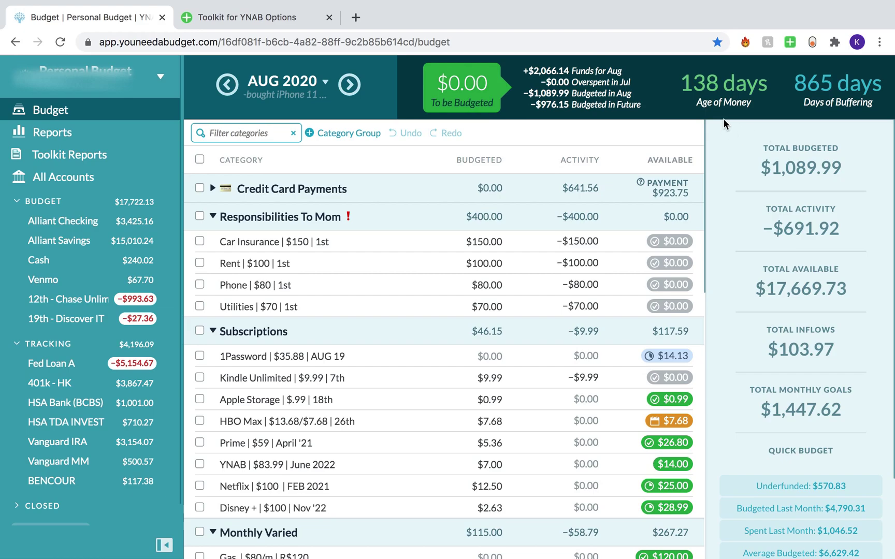
{"action": "scroll", "coordinate": [599, 363], "scroll_direction": "down", "scroll_amount": 10}
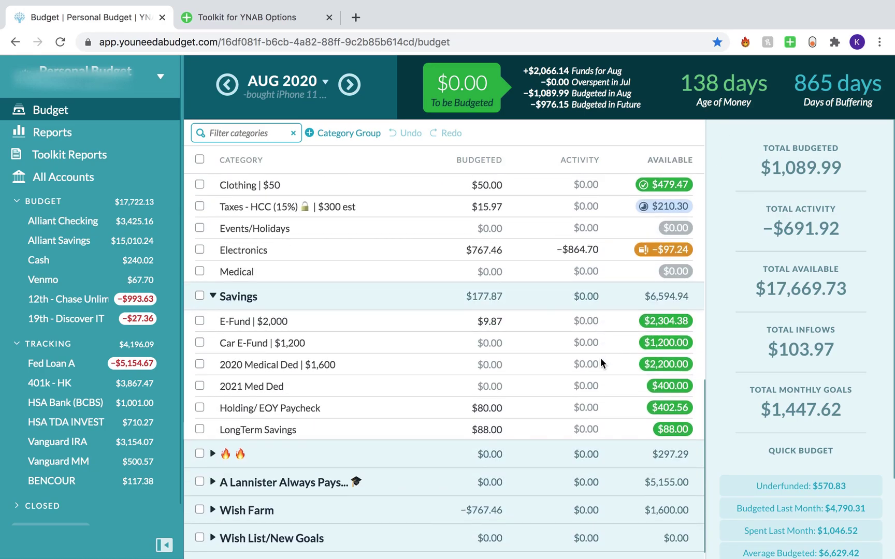
{"action": "scroll", "coordinate": [601, 448], "scroll_direction": "up", "scroll_amount": 10}
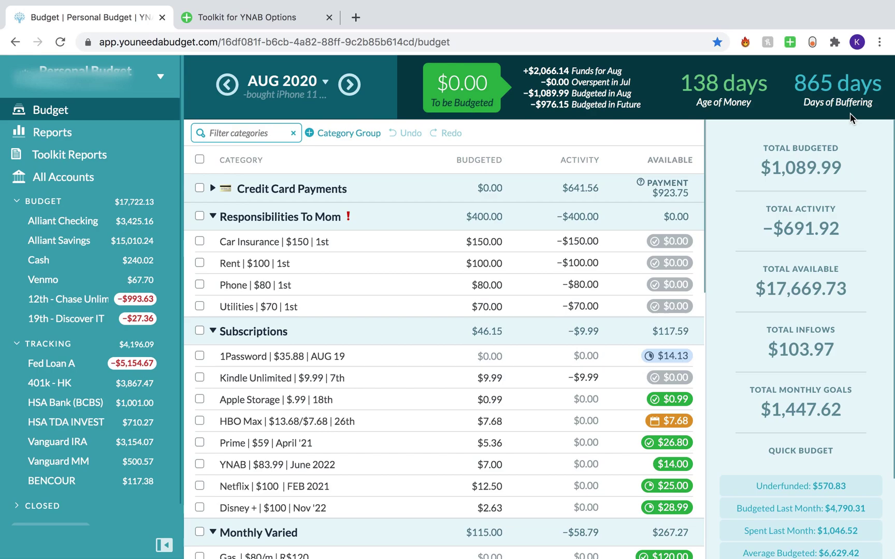
{"action": "scroll", "coordinate": [559, 293], "scroll_direction": "down", "scroll_amount": 12}
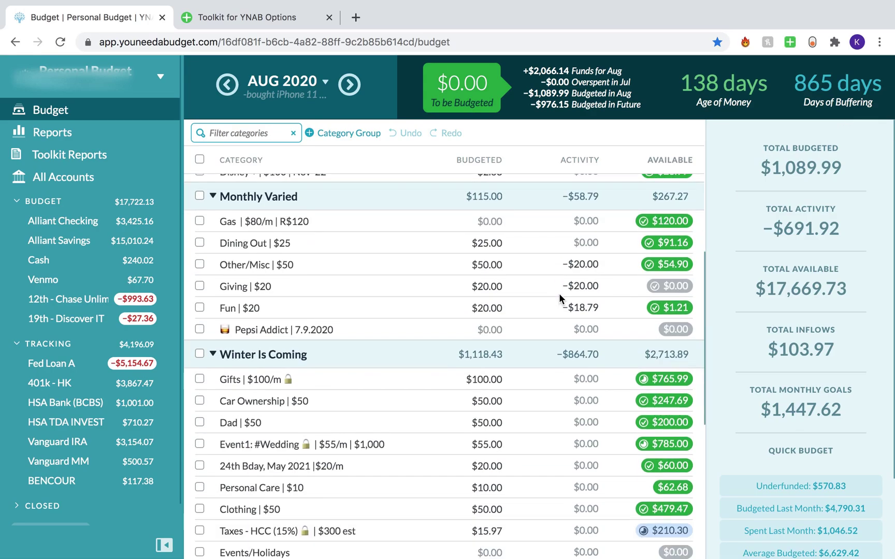
{"action": "scroll", "coordinate": [558, 293], "scroll_direction": "up", "scroll_amount": 12}
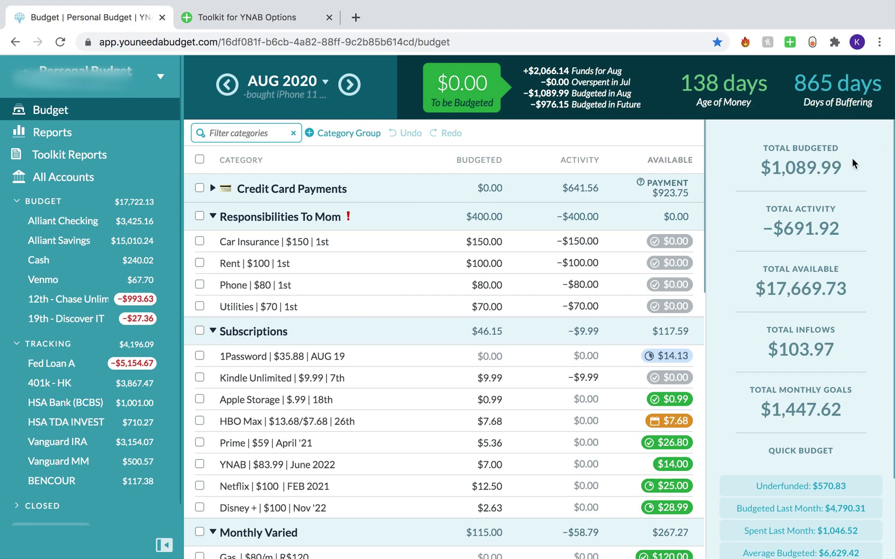
View the Car Insurance category's details, clear its selection and look through the remaining categories.
{"action": "left_click", "coordinate": [347, 244]}
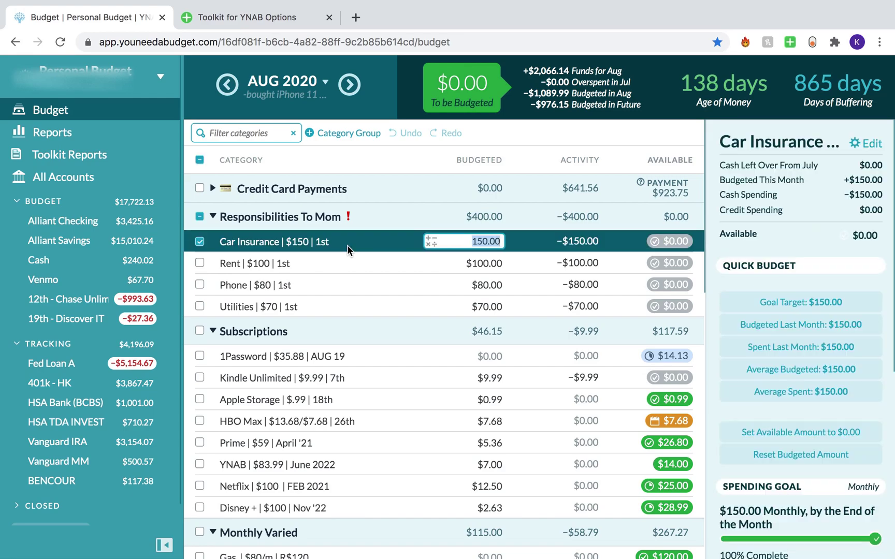
{"action": "left_click", "coordinate": [200, 242]}
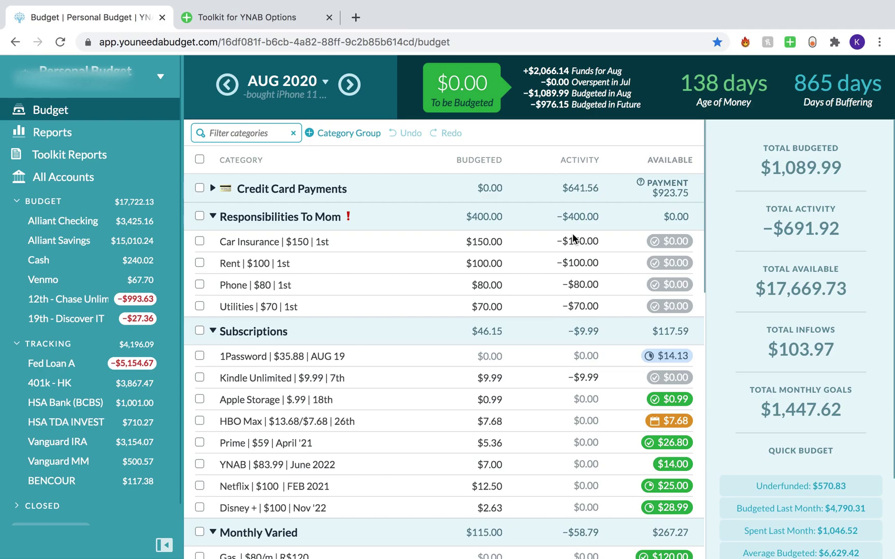
{"action": "scroll", "coordinate": [583, 352], "scroll_direction": "down", "scroll_amount": 10}
{"action": "scroll", "coordinate": [583, 351], "scroll_direction": "up", "scroll_amount": 10}
{"action": "scroll", "coordinate": [550, 285], "scroll_direction": "down", "scroll_amount": 10}
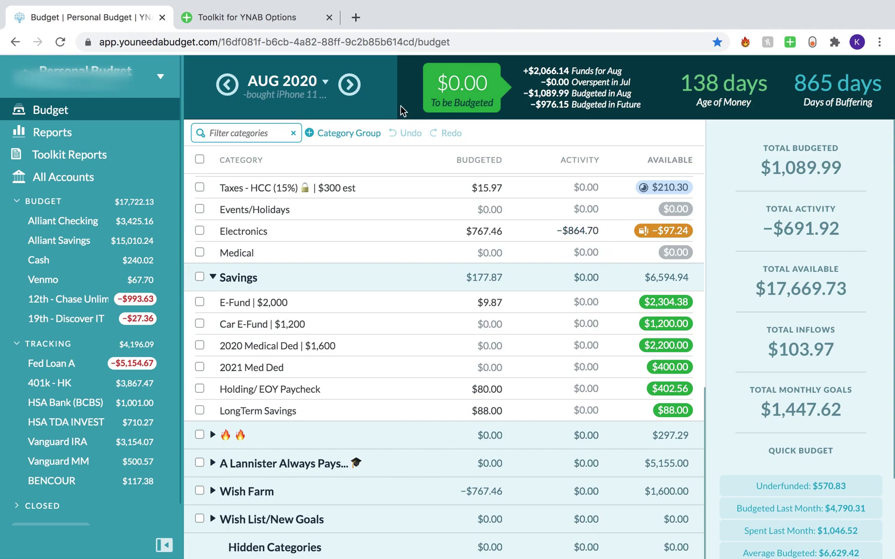
Examine the Date Of Money and Days Of Buffering Metric - Date options in the Toolkit's Budget Screen settings, keeping both on.
{"action": "left_click", "coordinate": [298, 18]}
{"action": "scroll", "coordinate": [299, 211], "scroll_direction": "up", "scroll_amount": 2}
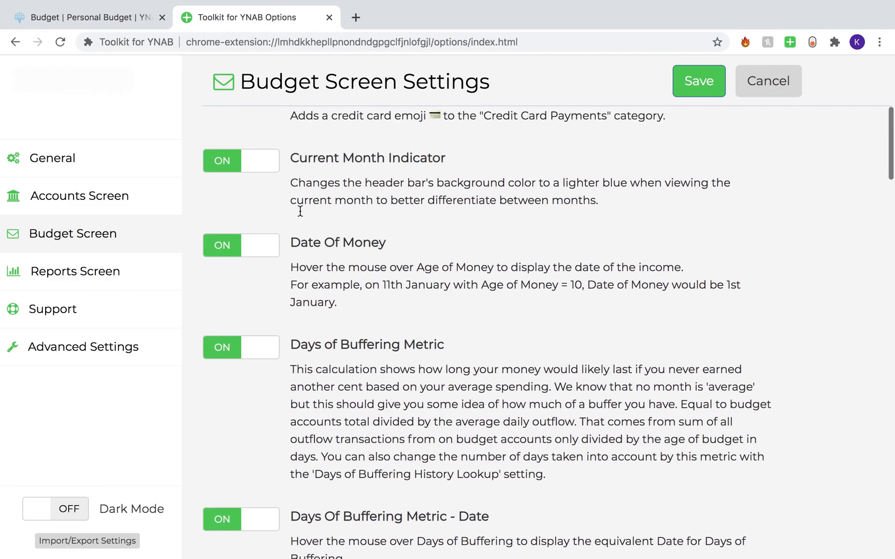
{"action": "scroll", "coordinate": [300, 211], "scroll_direction": "down", "scroll_amount": 3}
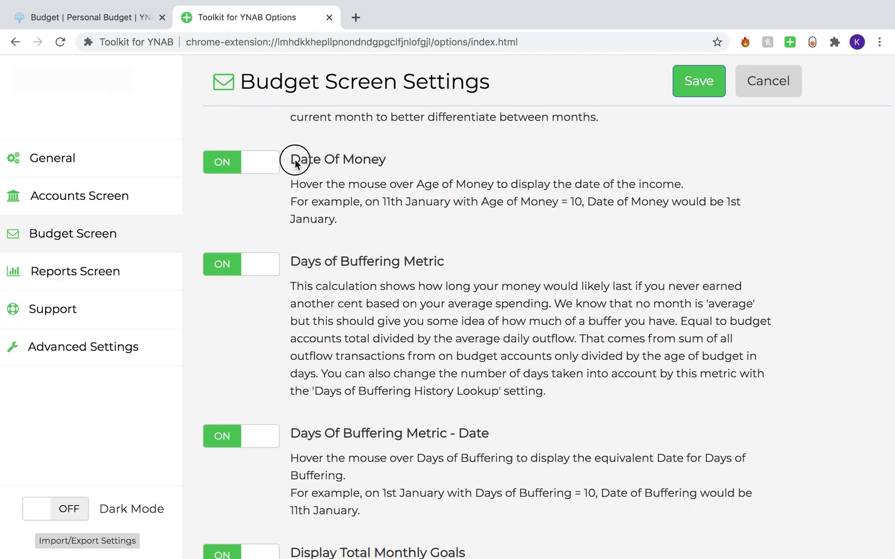
{"action": "left_click_drag", "start_coordinate": [296, 164], "coordinate": [433, 163]}
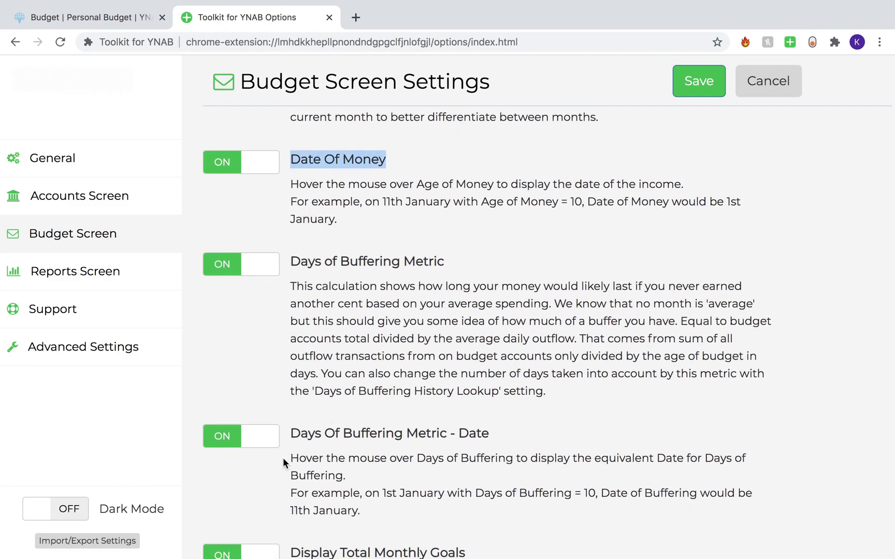
{"action": "left_click_drag", "start_coordinate": [291, 440], "coordinate": [490, 428]}
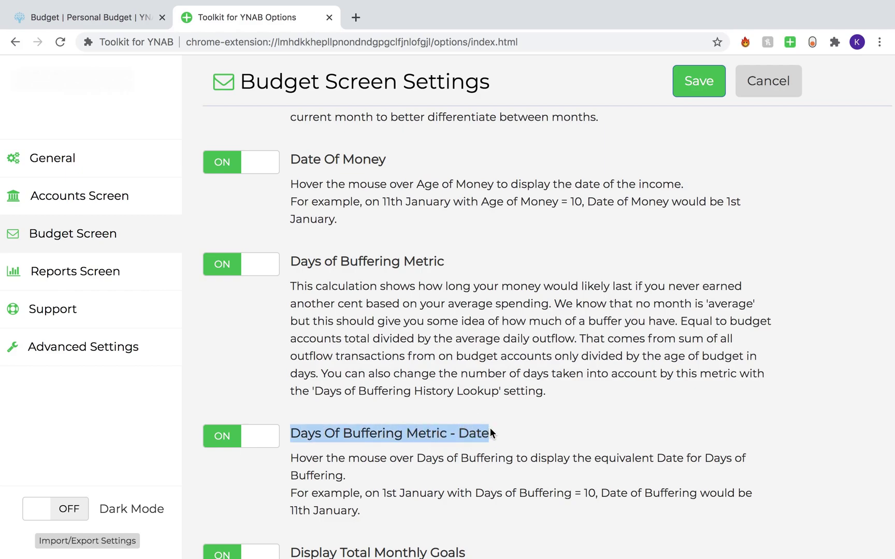
{"action": "left_click", "coordinate": [489, 434]}
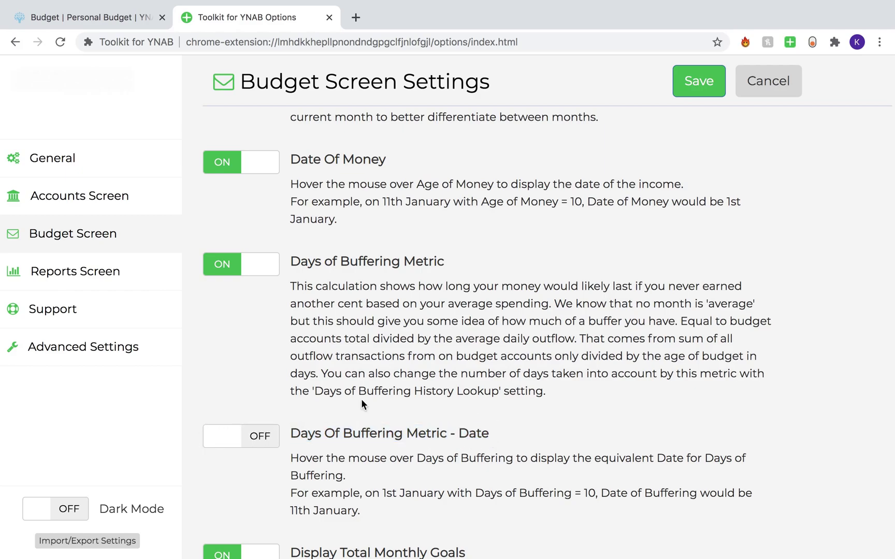
{"action": "left_click", "coordinate": [253, 440]}
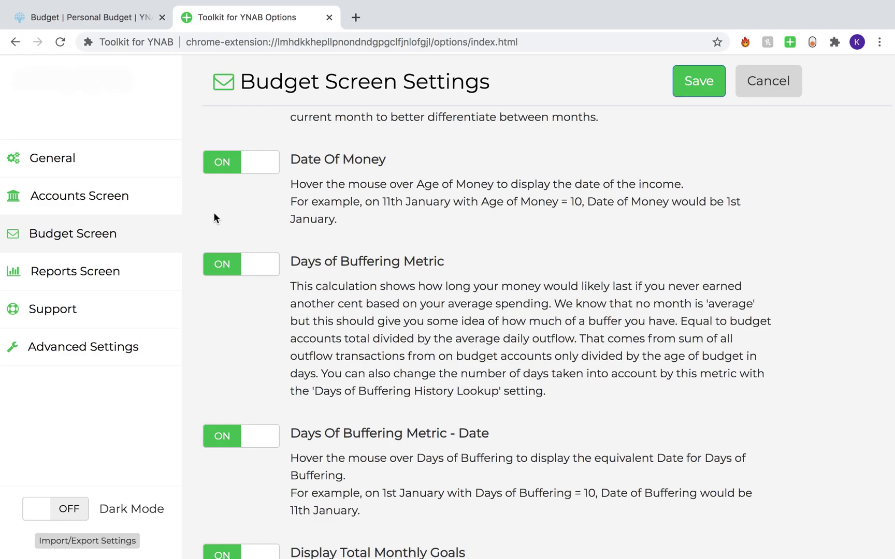
Return to the budget and reveal the dates behind the Age of Money and Days of Buffering metrics.
{"action": "left_click", "coordinate": [74, 20]}
{"action": "mouse_move", "coordinate": [729, 81]}
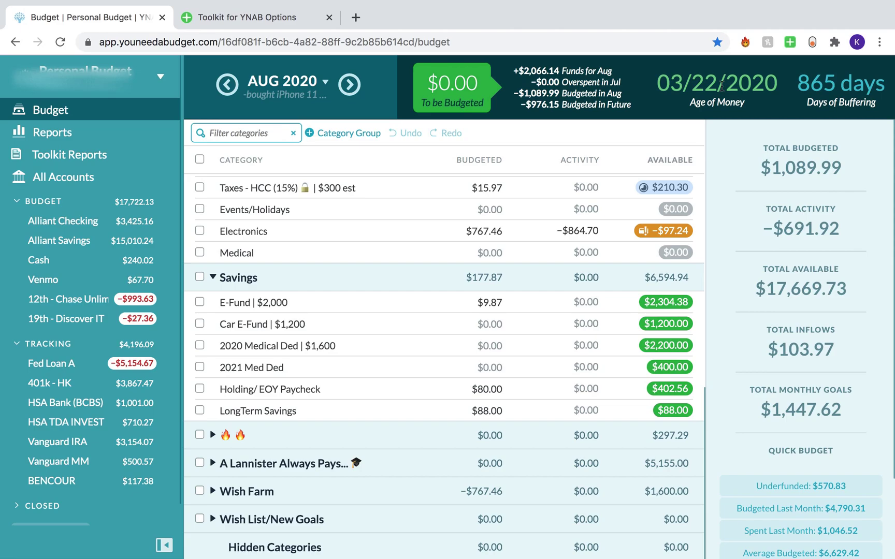
{"action": "mouse_move", "coordinate": [854, 84]}
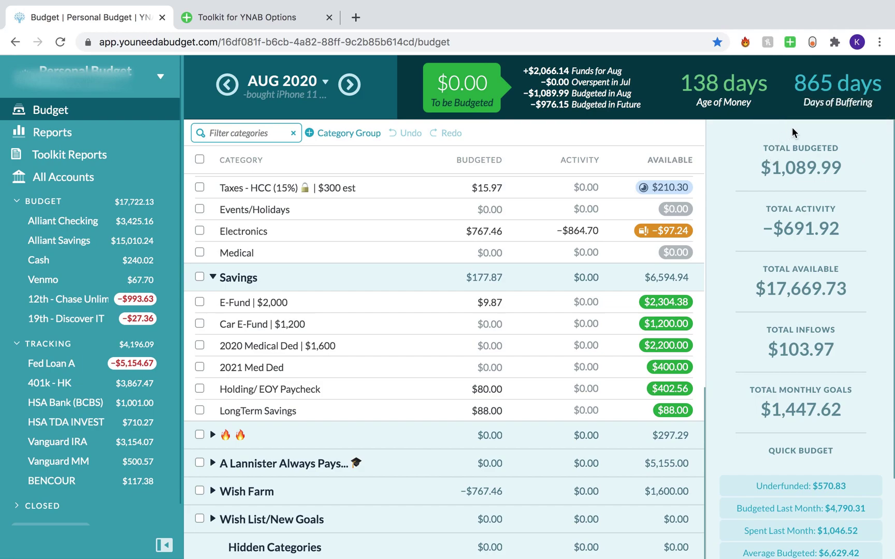
{"action": "mouse_move", "coordinate": [749, 98]}
Turn off Hide Help (?) Button in the Toolkit's General settings, save, and reload the budget page to apply it.
{"action": "left_click", "coordinate": [235, 25]}
{"action": "scroll", "coordinate": [263, 231], "scroll_direction": "down", "scroll_amount": 1}
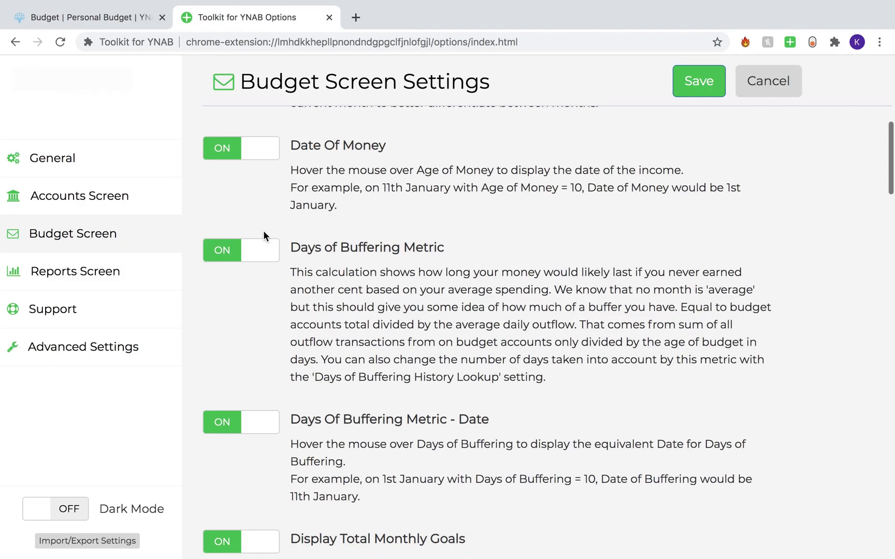
{"action": "scroll", "coordinate": [263, 231], "scroll_direction": "down", "scroll_amount": 4}
{"action": "scroll", "coordinate": [259, 231], "scroll_direction": "up", "scroll_amount": 10}
{"action": "left_click", "coordinate": [68, 167]}
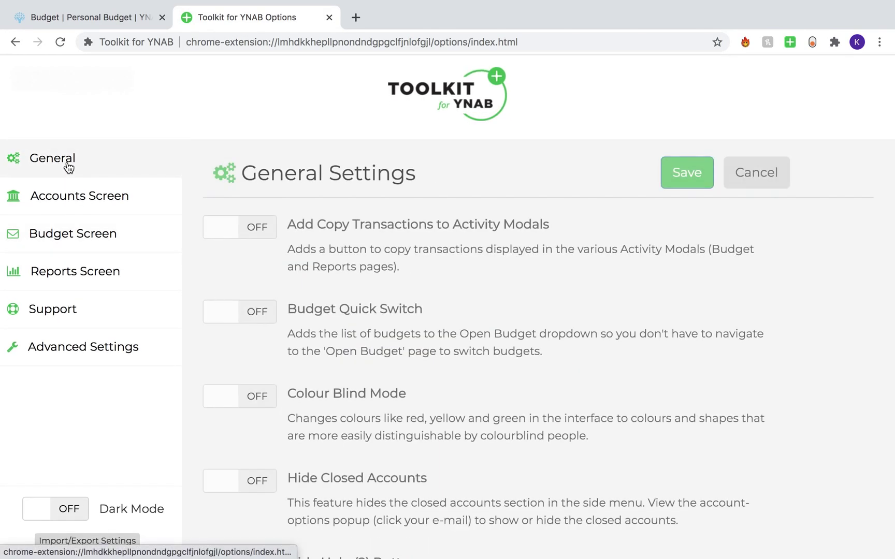
{"action": "scroll", "coordinate": [354, 268], "scroll_direction": "down", "scroll_amount": 7}
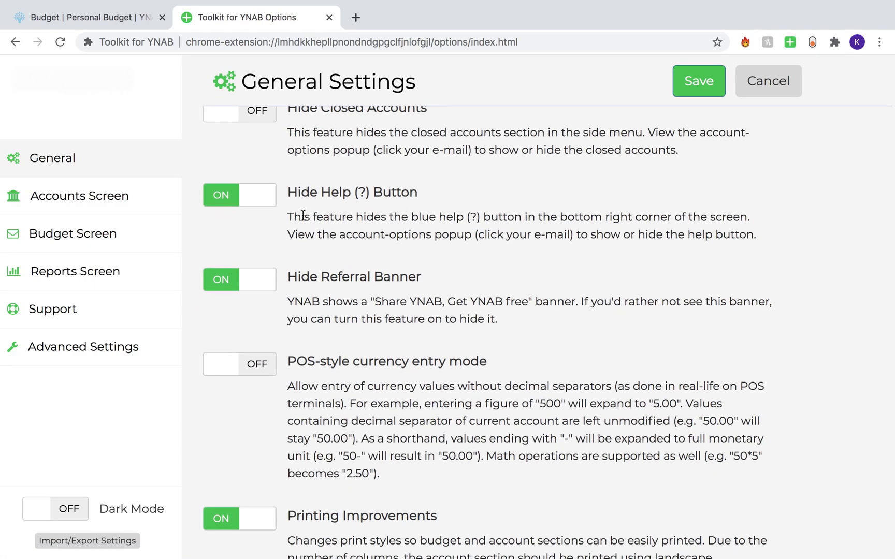
{"action": "left_click", "coordinate": [241, 197]}
{"action": "left_click", "coordinate": [676, 92]}
{"action": "left_click", "coordinate": [87, 18]}
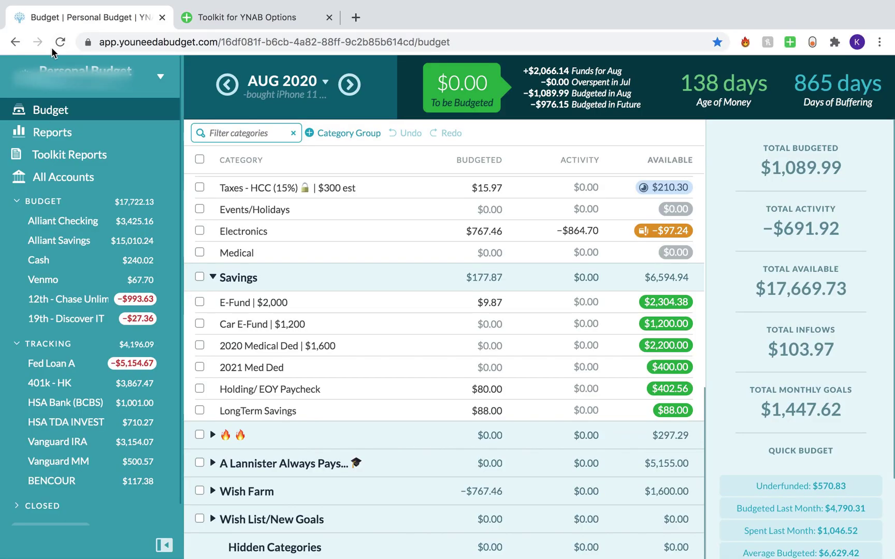
{"action": "left_click", "coordinate": [56, 45]}
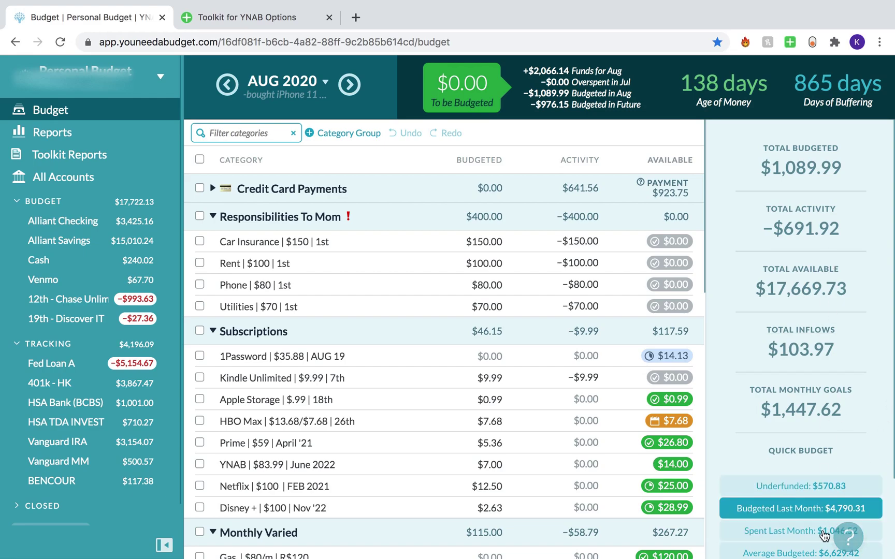
Check the budget summary area, look through the help button's Popular Resources and close the help window.
{"action": "scroll", "coordinate": [832, 466], "scroll_direction": "down", "scroll_amount": 2}
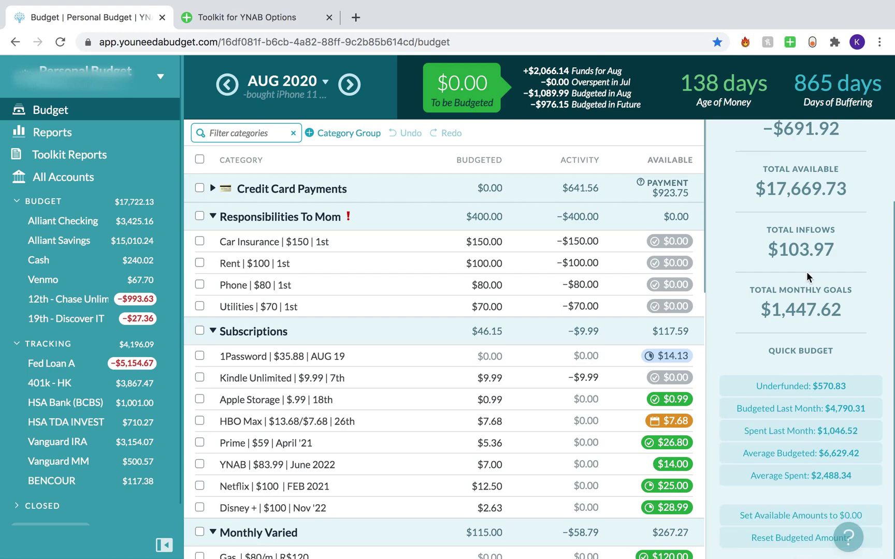
{"action": "scroll", "coordinate": [806, 271], "scroll_direction": "up", "scroll_amount": 2}
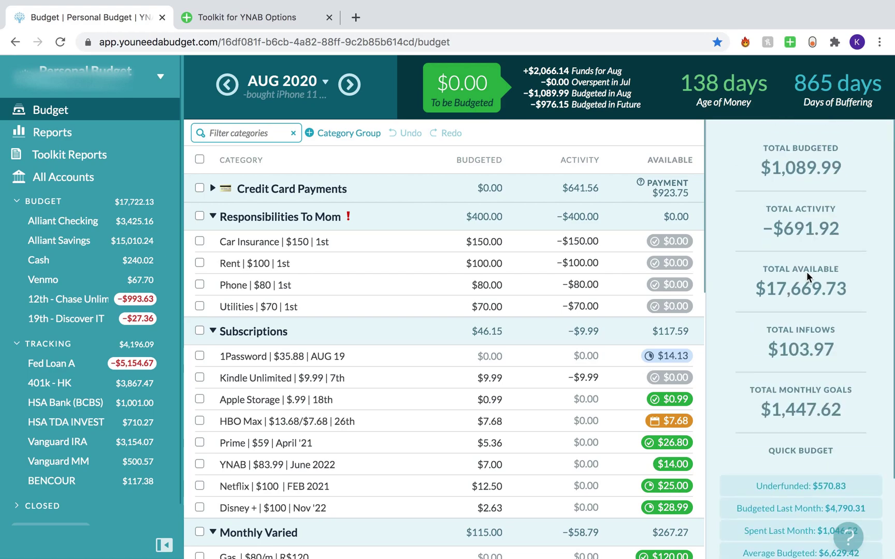
{"action": "left_click", "coordinate": [852, 547]}
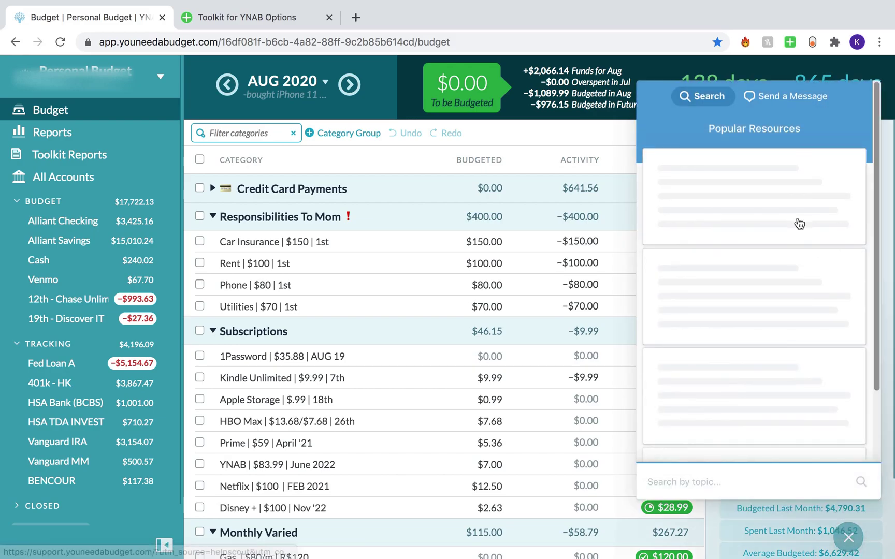
{"action": "scroll", "coordinate": [766, 218], "scroll_direction": "down", "scroll_amount": 3}
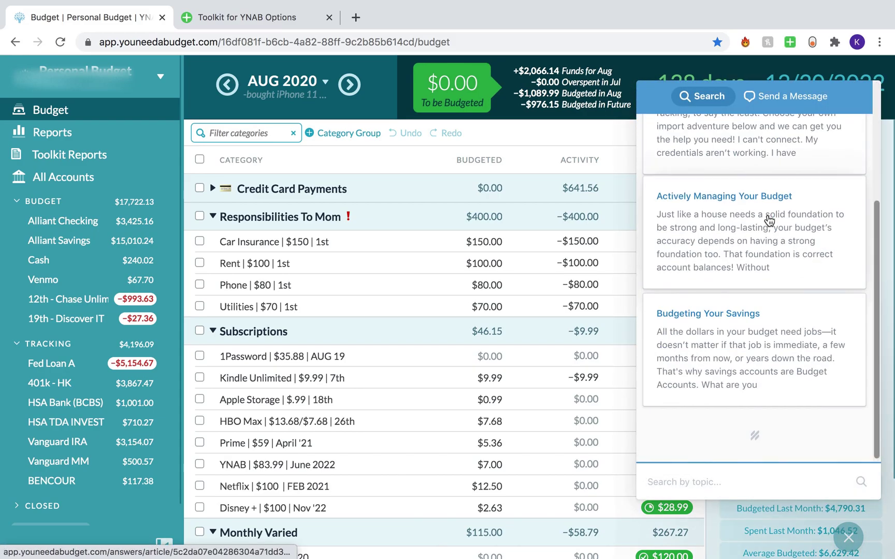
{"action": "scroll", "coordinate": [769, 221], "scroll_direction": "up", "scroll_amount": 3}
{"action": "scroll", "coordinate": [755, 345], "scroll_direction": "down", "scroll_amount": 3}
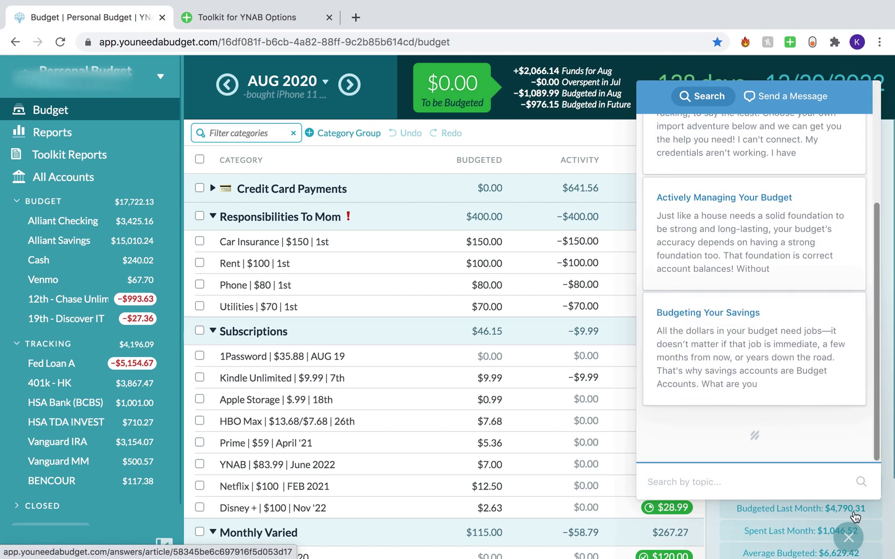
{"action": "left_click", "coordinate": [849, 539]}
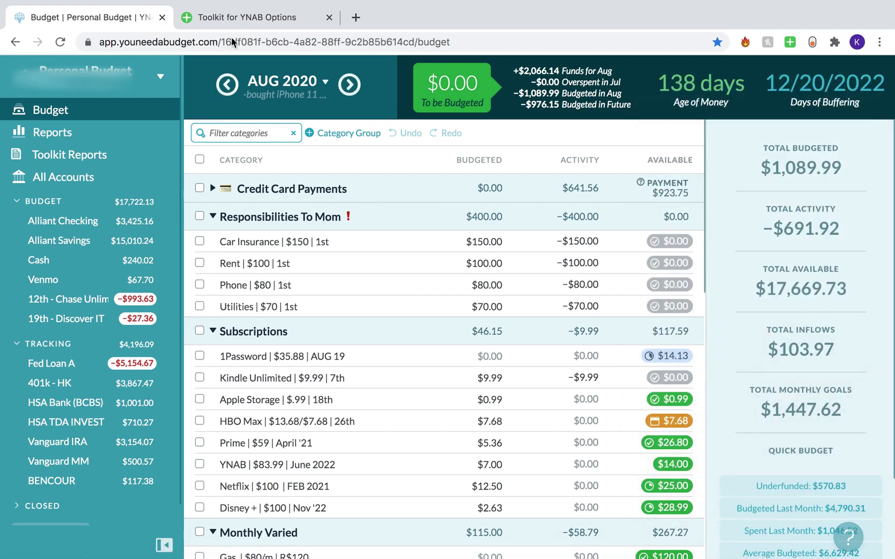
Turn Hide Help (?) Button back on in the Toolkit's General settings.
{"action": "left_click", "coordinate": [229, 19]}
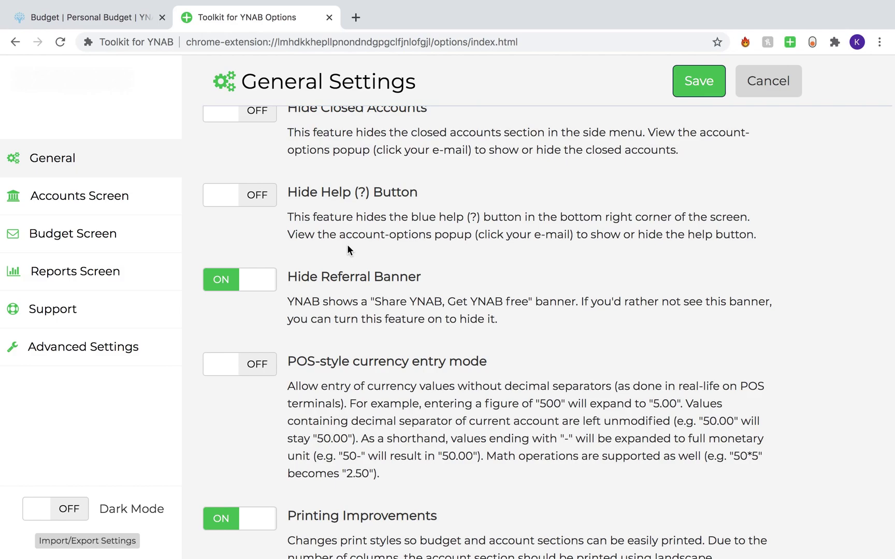
{"action": "left_click", "coordinate": [246, 207]}
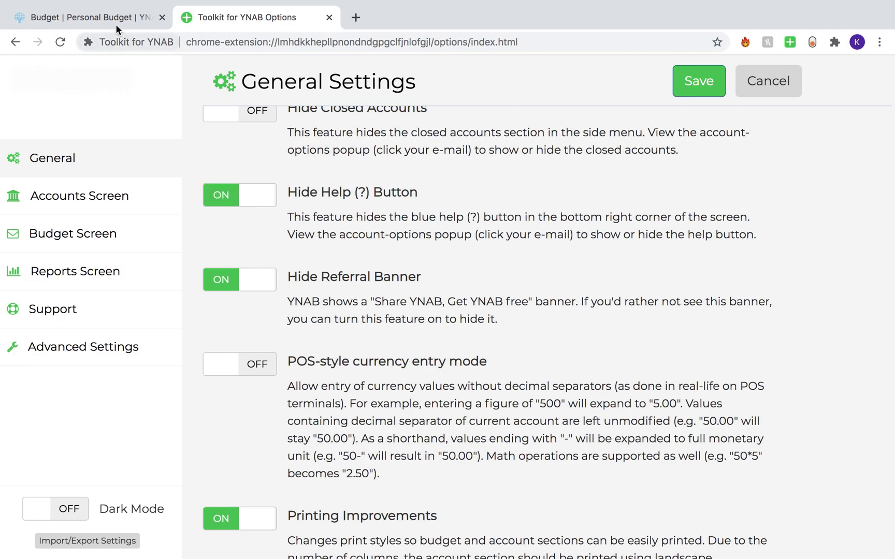
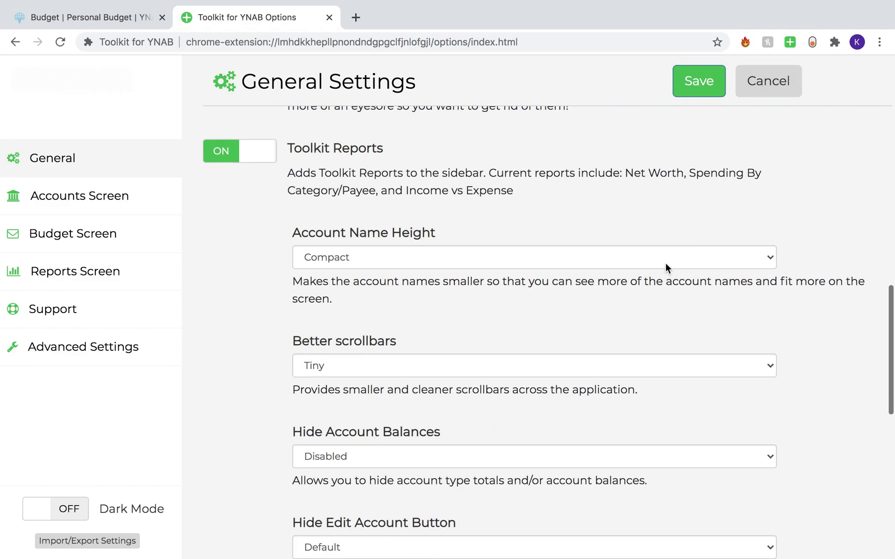
Examine the Account Name Height options in the General settings against the budget's account list, keeping Compact.
{"action": "scroll", "coordinate": [571, 257], "scroll_direction": "down", "scroll_amount": 2}
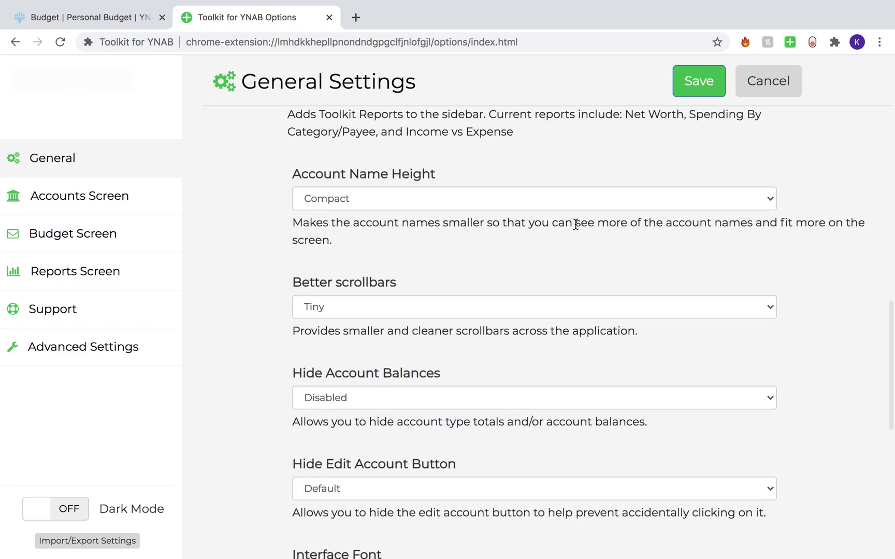
{"action": "scroll", "coordinate": [438, 320], "scroll_direction": "down", "scroll_amount": 1}
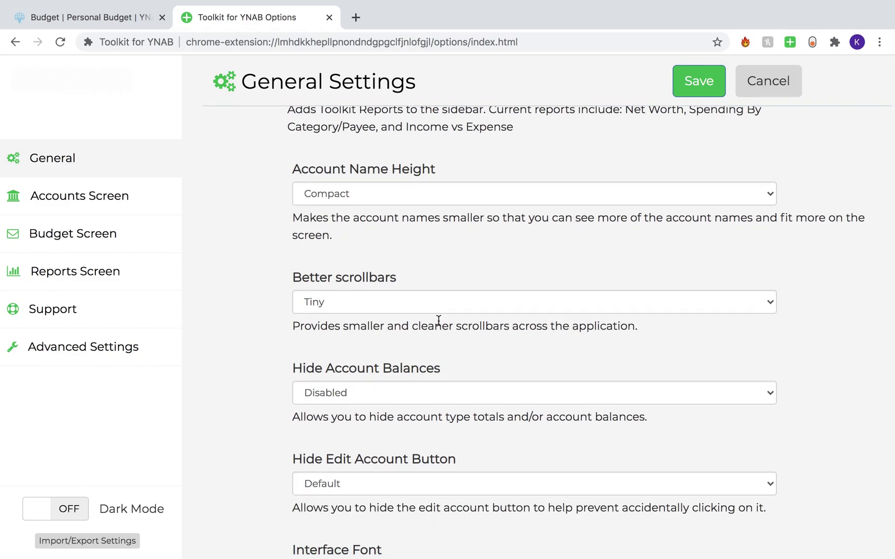
{"action": "left_click", "coordinate": [65, 17]}
{"action": "left_click", "coordinate": [310, 21]}
{"action": "left_click", "coordinate": [358, 198]}
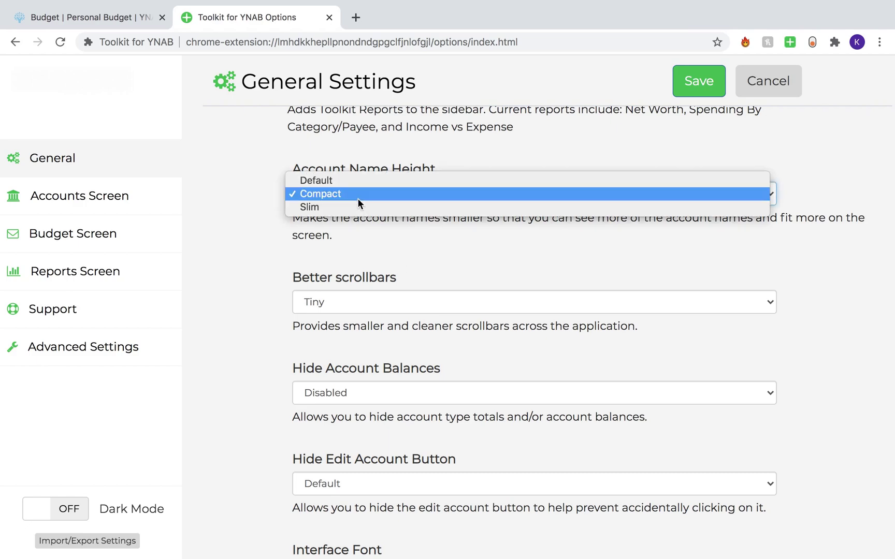
{"action": "left_click", "coordinate": [358, 200]}
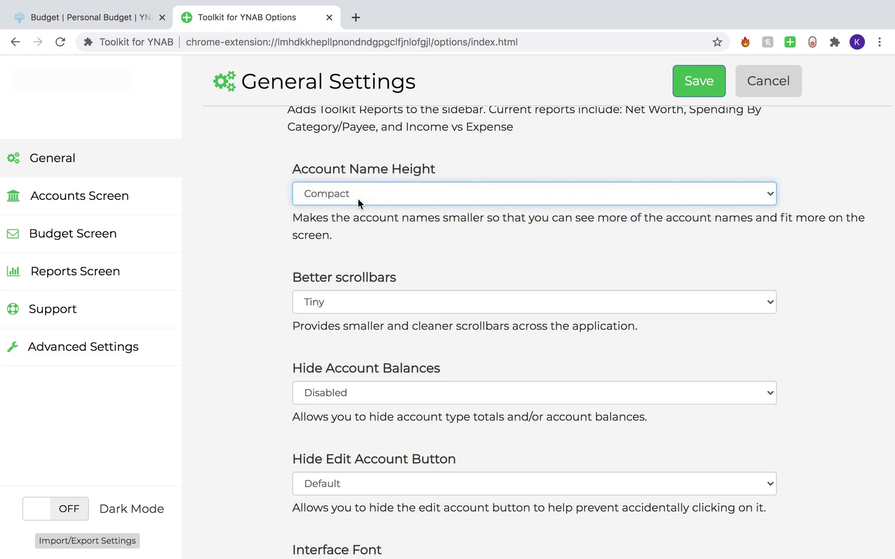
{"action": "left_click", "coordinate": [357, 198]}
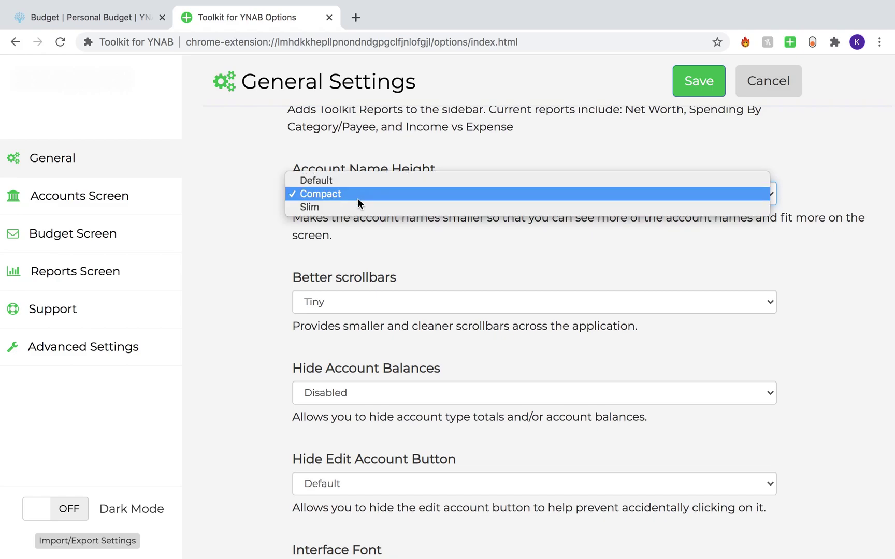
{"action": "left_click", "coordinate": [350, 221]}
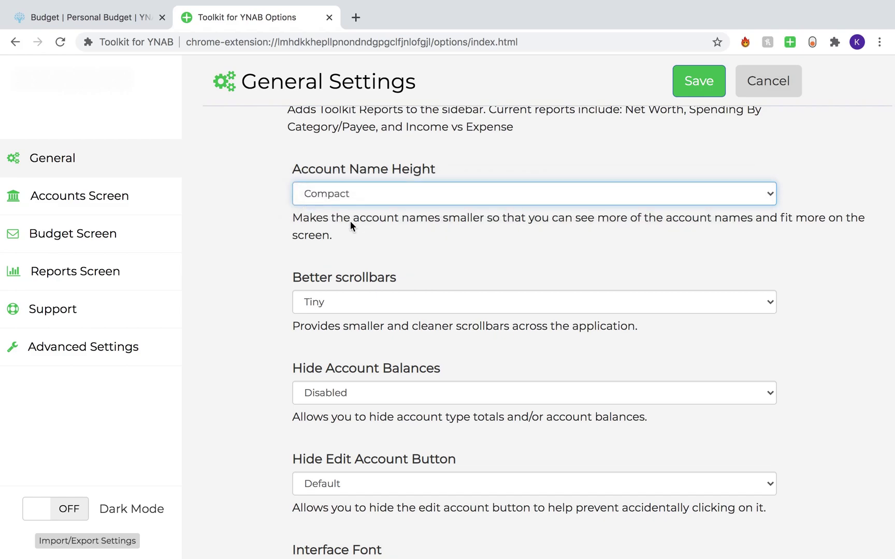
Set Account Name Height to Default, save the settings, and reload the budget page to apply them.
{"action": "left_click", "coordinate": [342, 203]}
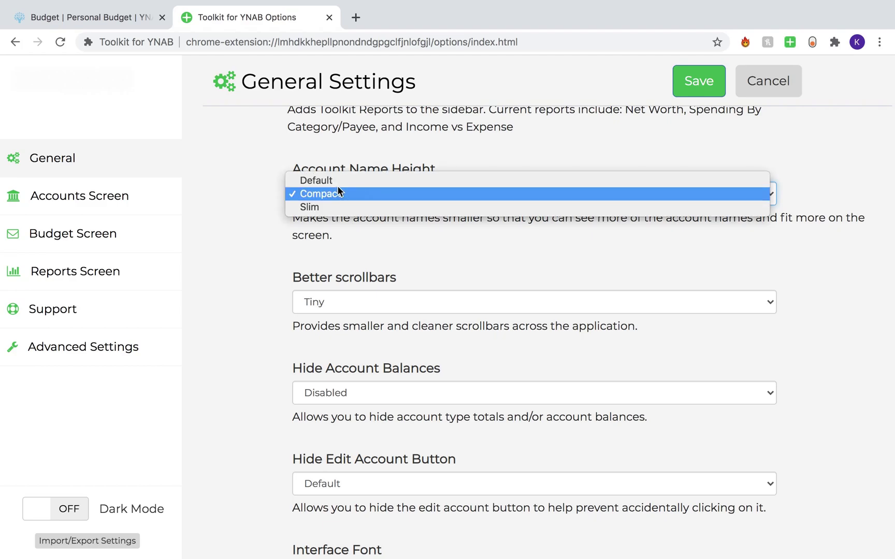
{"action": "left_click", "coordinate": [336, 182]}
{"action": "left_click", "coordinate": [705, 85]}
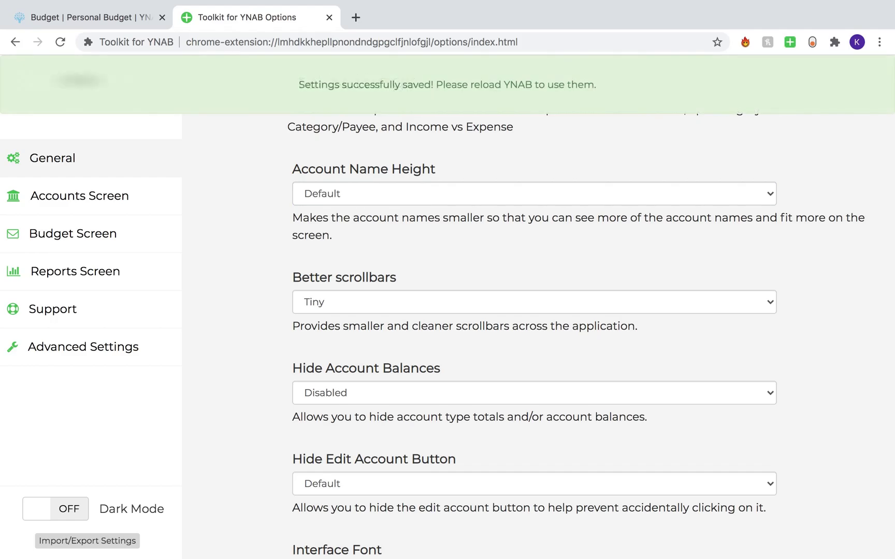
{"action": "left_click", "coordinate": [98, 26]}
{"action": "left_click", "coordinate": [60, 42]}
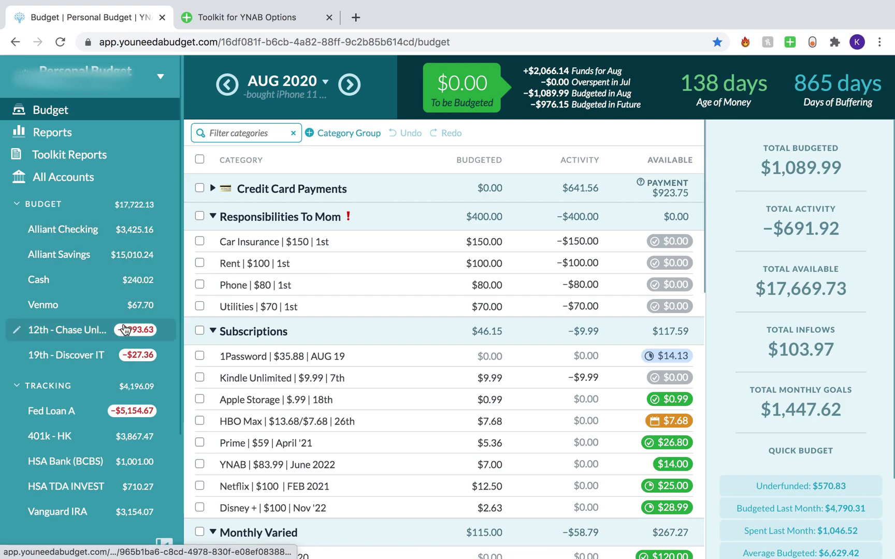
Look through the budget's sidebar account list to see the spacing of the account names.
{"action": "scroll", "coordinate": [124, 329], "scroll_direction": "down", "scroll_amount": 3}
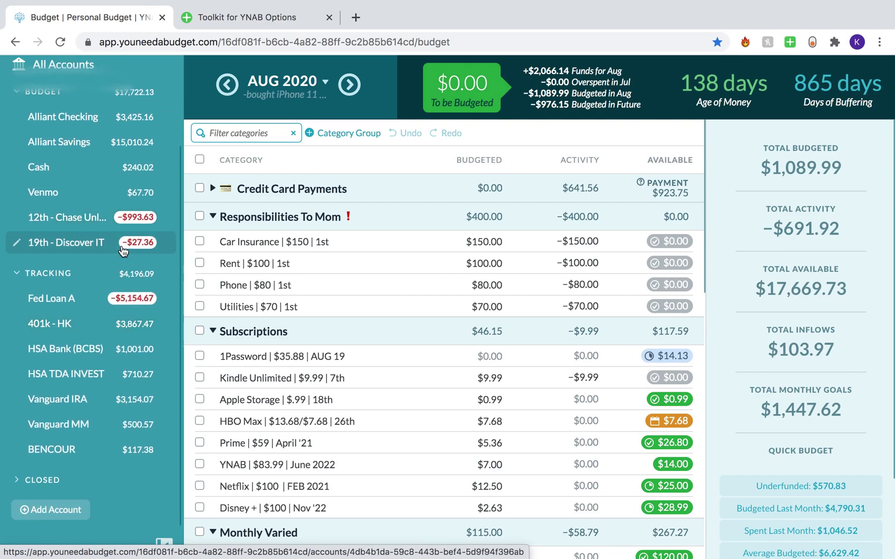
{"action": "scroll", "coordinate": [123, 251], "scroll_direction": "up", "scroll_amount": 2}
{"action": "scroll", "coordinate": [123, 251], "scroll_direction": "down", "scroll_amount": 2}
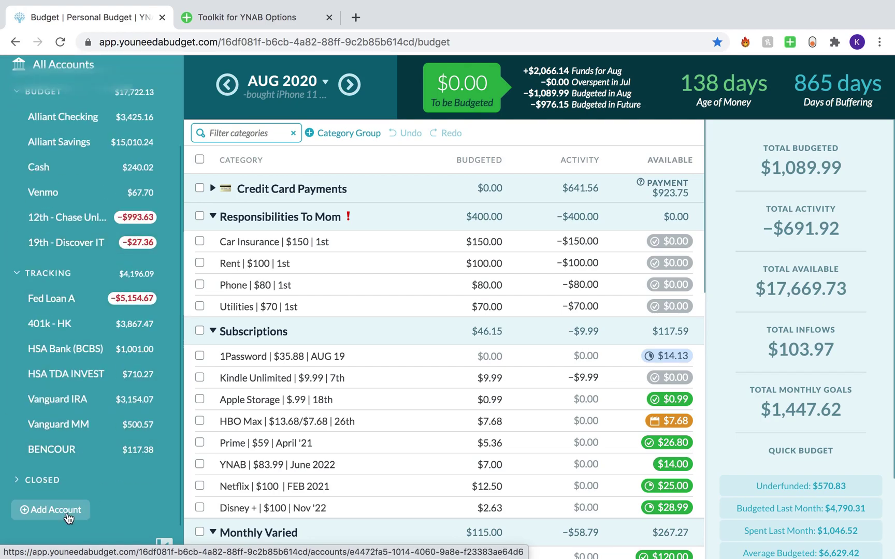
{"action": "scroll", "coordinate": [94, 347], "scroll_direction": "up", "scroll_amount": 3}
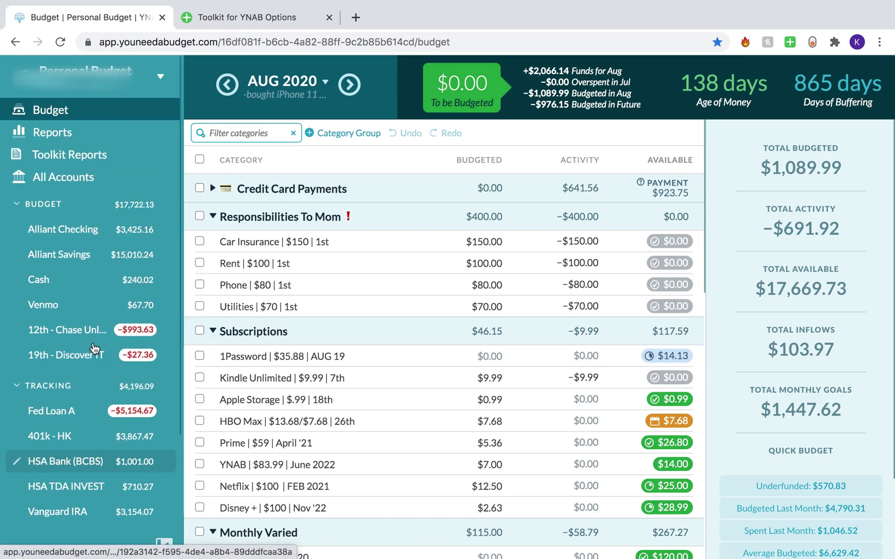
{"action": "scroll", "coordinate": [94, 348], "scroll_direction": "down", "scroll_amount": 3}
{"action": "scroll", "coordinate": [93, 347], "scroll_direction": "up", "scroll_amount": 3}
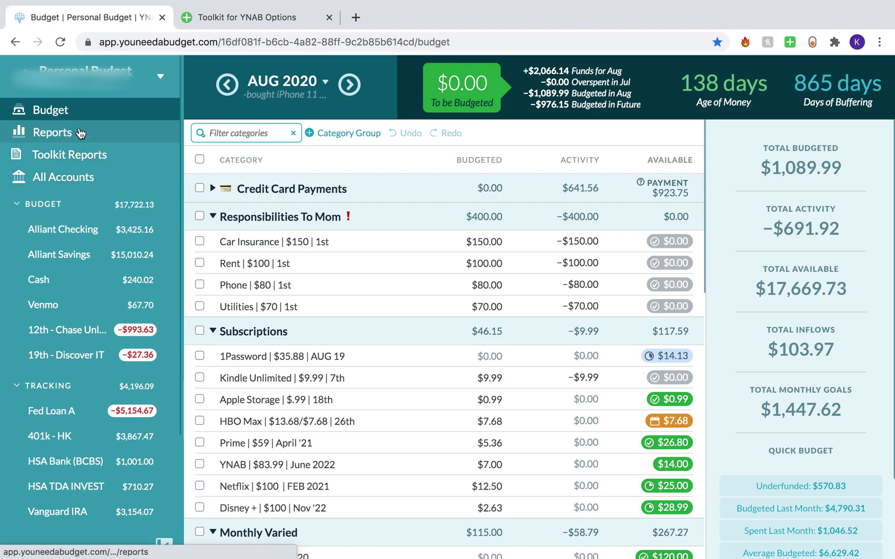
Set Account Name Height back to Compact in the Toolkit's General settings.
{"action": "left_click", "coordinate": [241, 14]}
{"action": "scroll", "coordinate": [394, 259], "scroll_direction": "down", "scroll_amount": 1}
{"action": "left_click", "coordinate": [400, 184]}
{"action": "left_click", "coordinate": [402, 199]}
Examine the Navigation Tabs Height setting, keeping Slim, and compare it with the navigation tabs on the budget page.
{"action": "scroll", "coordinate": [415, 219], "scroll_direction": "down", "scroll_amount": 2}
{"action": "scroll", "coordinate": [415, 317], "scroll_direction": "down", "scroll_amount": 2}
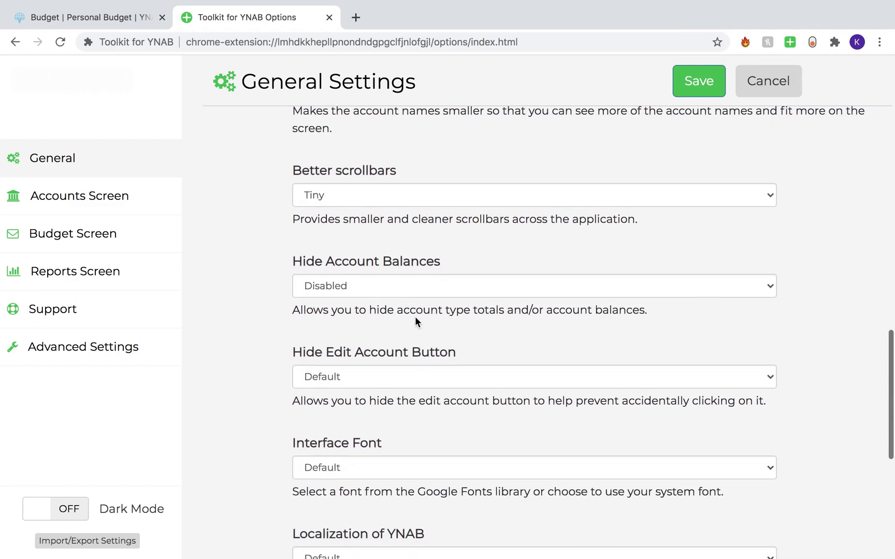
{"action": "scroll", "coordinate": [414, 317], "scroll_direction": "down", "scroll_amount": 2}
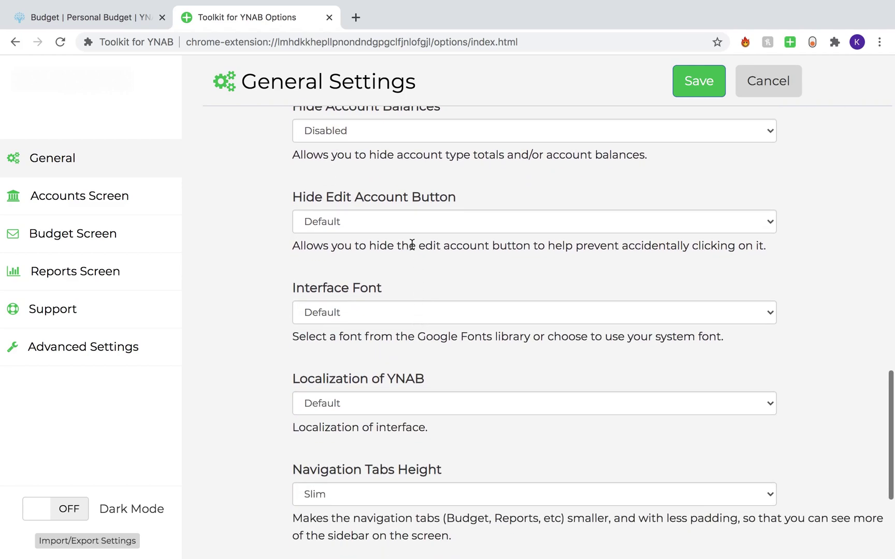
{"action": "scroll", "coordinate": [408, 313], "scroll_direction": "down", "scroll_amount": 1}
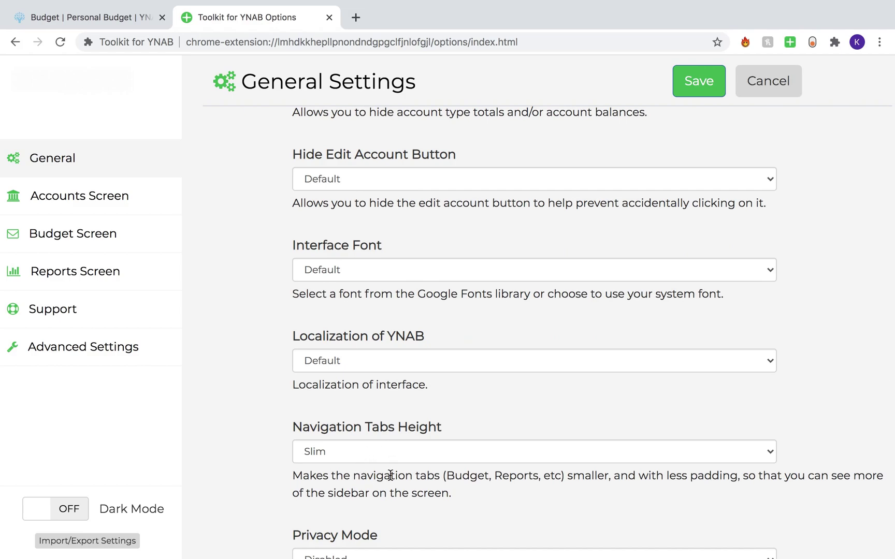
{"action": "left_click", "coordinate": [367, 463]}
{"action": "left_click", "coordinate": [364, 453]}
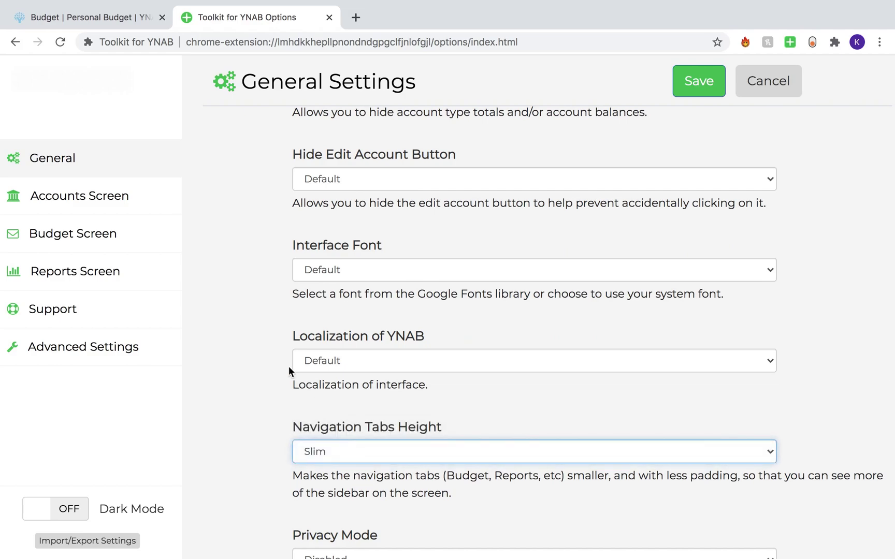
{"action": "left_click", "coordinate": [123, 21]}
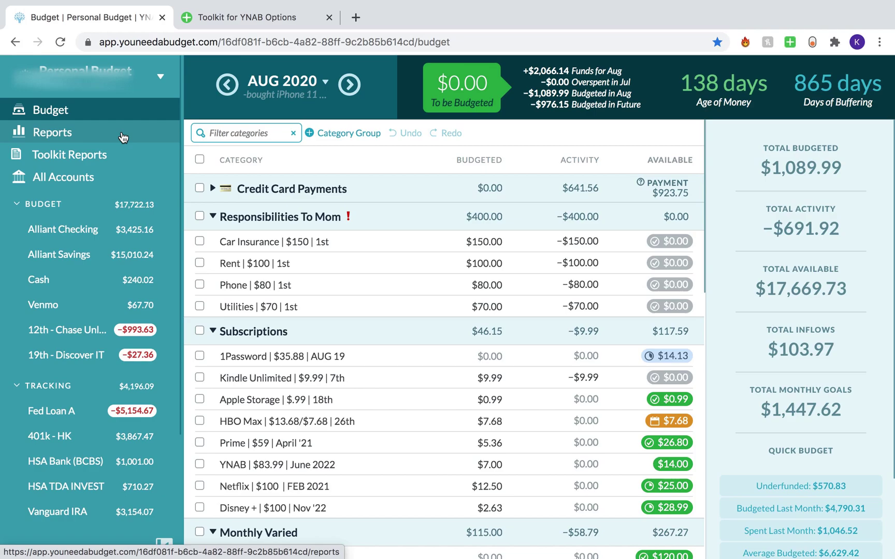
Return to the Toolkit's General settings and view the Better scrollbars options.
{"action": "left_click", "coordinate": [231, 19]}
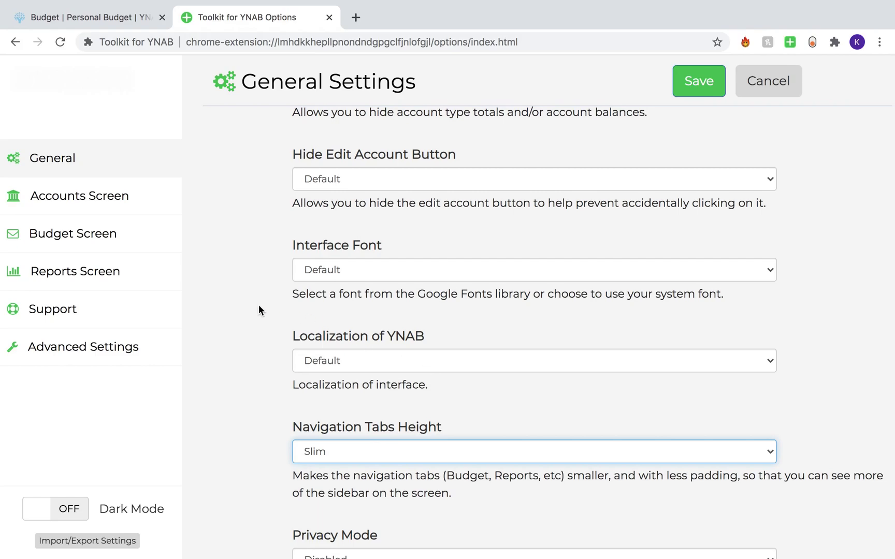
{"action": "scroll", "coordinate": [259, 309], "scroll_direction": "up", "scroll_amount": 5}
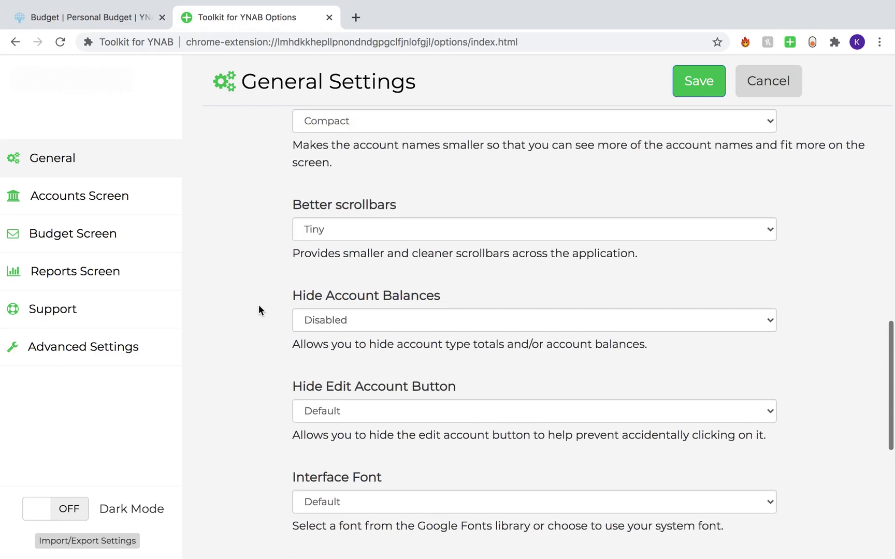
{"action": "left_click", "coordinate": [342, 236]}
{"action": "left_click", "coordinate": [343, 231]}
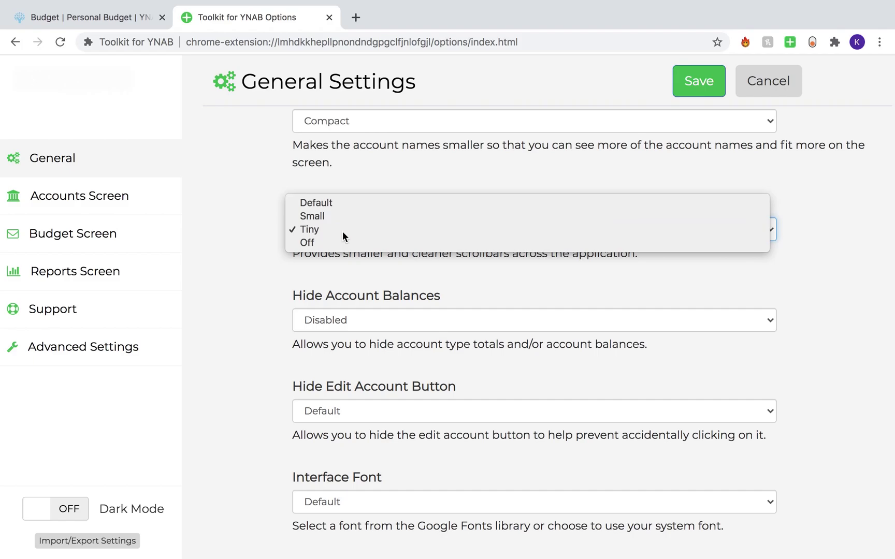
Examine the scrollbars of the account list, category list and budget summary on the budget page.
{"action": "left_click", "coordinate": [83, 16]}
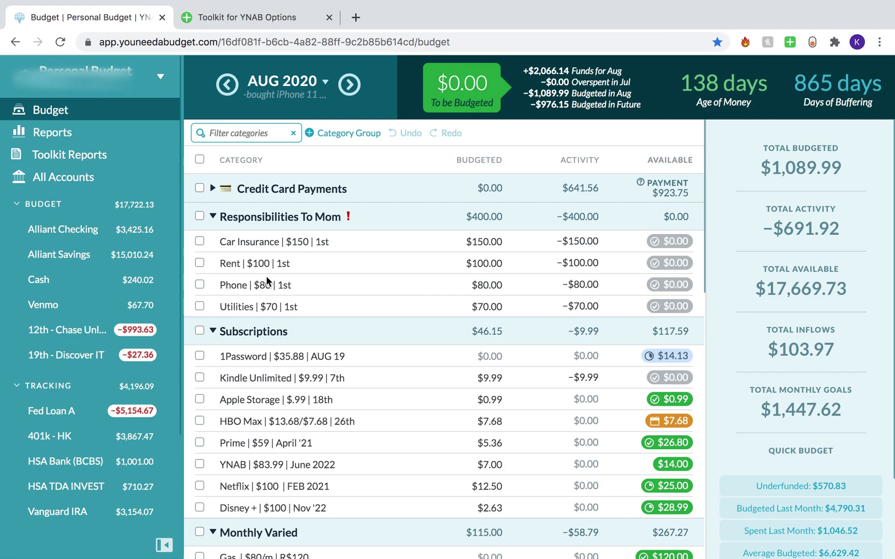
{"action": "scroll", "coordinate": [160, 281], "scroll_direction": "down", "scroll_amount": 2}
{"action": "scroll", "coordinate": [159, 280], "scroll_direction": "up", "scroll_amount": 2}
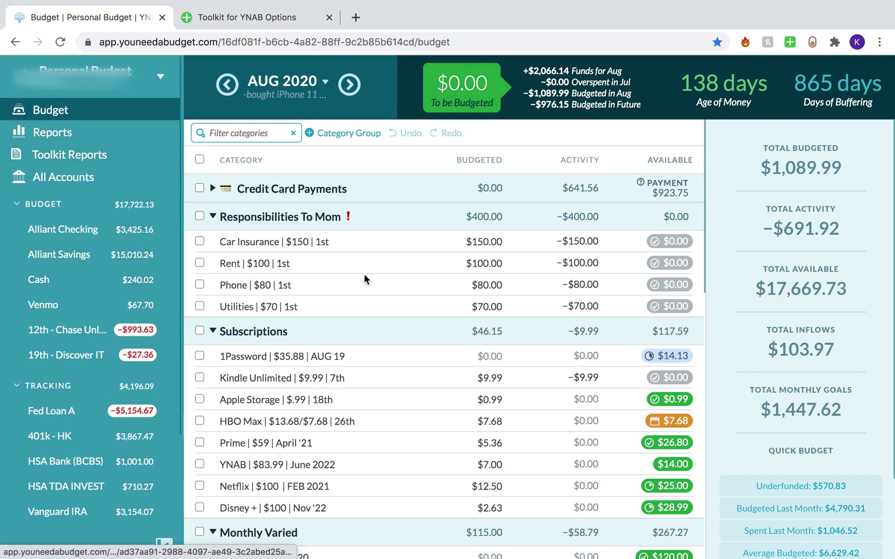
{"action": "scroll", "coordinate": [365, 279], "scroll_direction": "down", "scroll_amount": 10}
{"action": "scroll", "coordinate": [364, 280], "scroll_direction": "up", "scroll_amount": 10}
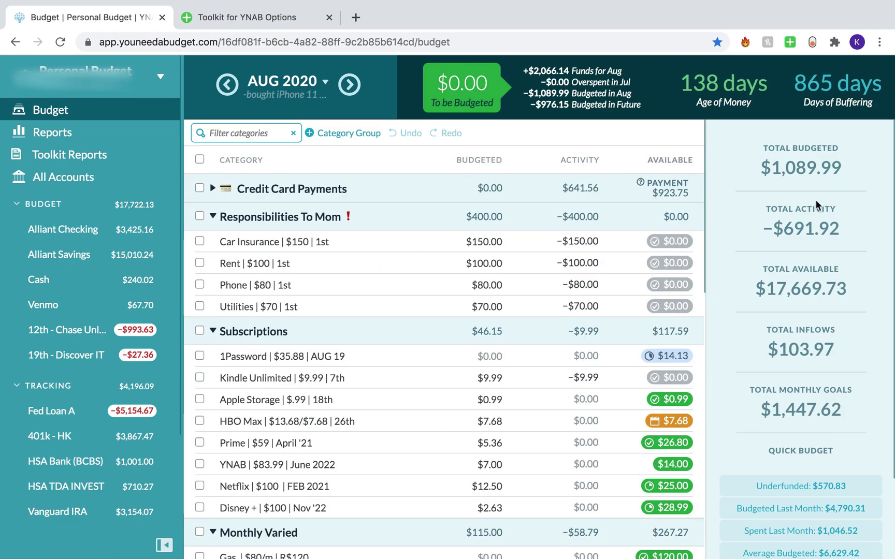
{"action": "scroll", "coordinate": [821, 214], "scroll_direction": "down", "scroll_amount": 3}
{"action": "scroll", "coordinate": [821, 215], "scroll_direction": "up", "scroll_amount": 3}
{"action": "scroll", "coordinate": [609, 174], "scroll_direction": "down", "scroll_amount": 12}
{"action": "scroll", "coordinate": [621, 221], "scroll_direction": "up", "scroll_amount": 6}
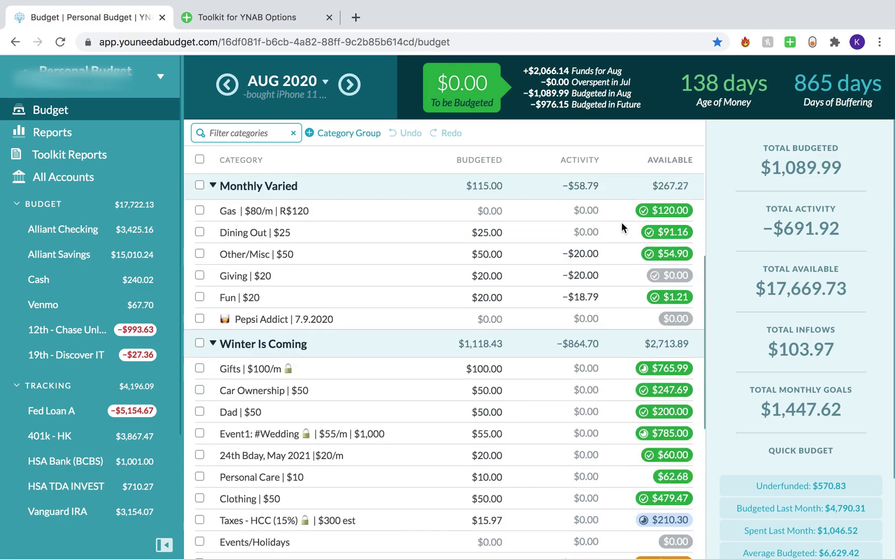
{"action": "scroll", "coordinate": [621, 222], "scroll_direction": "up", "scroll_amount": 6}
{"action": "scroll", "coordinate": [869, 226], "scroll_direction": "down", "scroll_amount": 4}
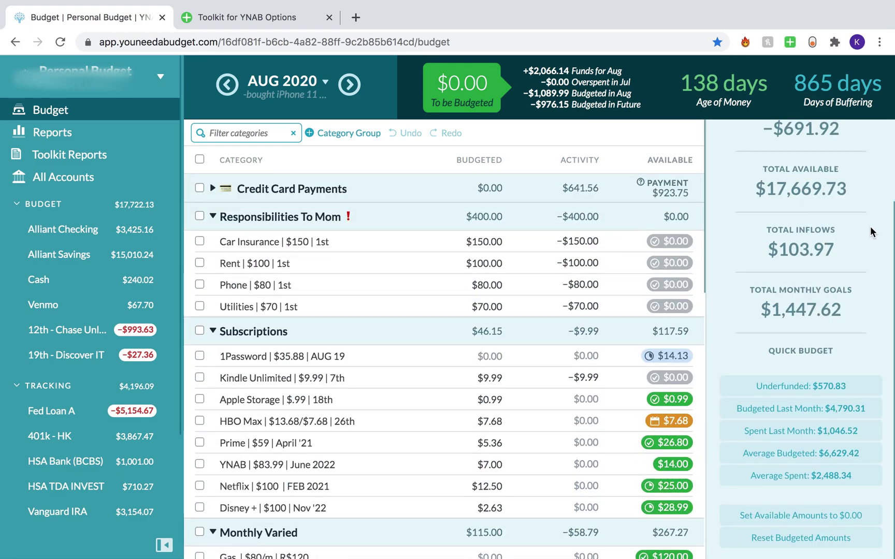
Examine how the slim scrollbars behave along the full length of the category list and the budget summary.
{"action": "scroll", "coordinate": [869, 226], "scroll_direction": "up", "scroll_amount": 4}
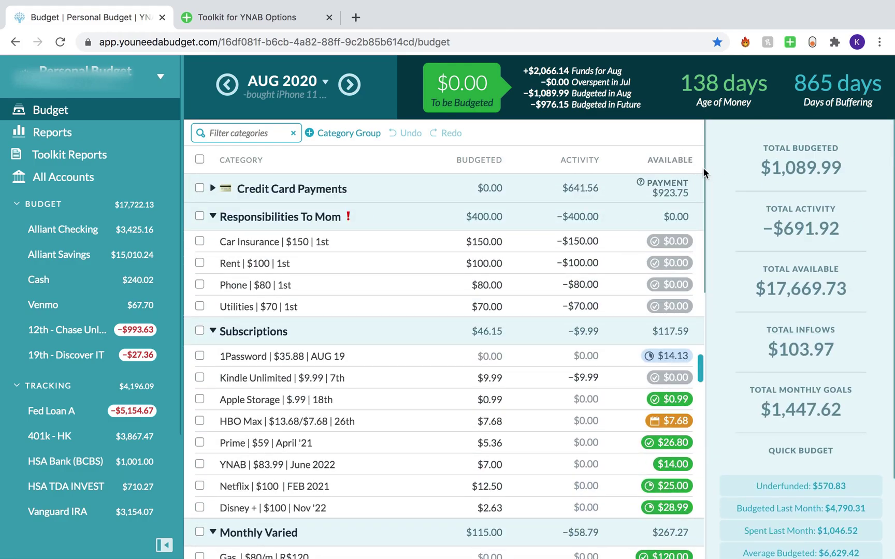
{"action": "scroll", "coordinate": [695, 237], "scroll_direction": "down", "scroll_amount": 3}
{"action": "scroll", "coordinate": [695, 237], "scroll_direction": "down", "scroll_amount": 10}
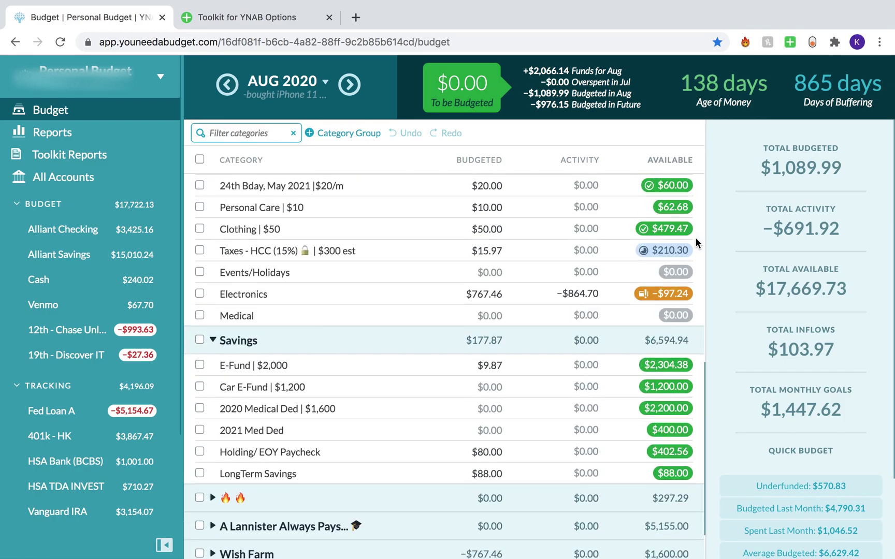
{"action": "scroll", "coordinate": [695, 237], "scroll_direction": "up", "scroll_amount": 14}
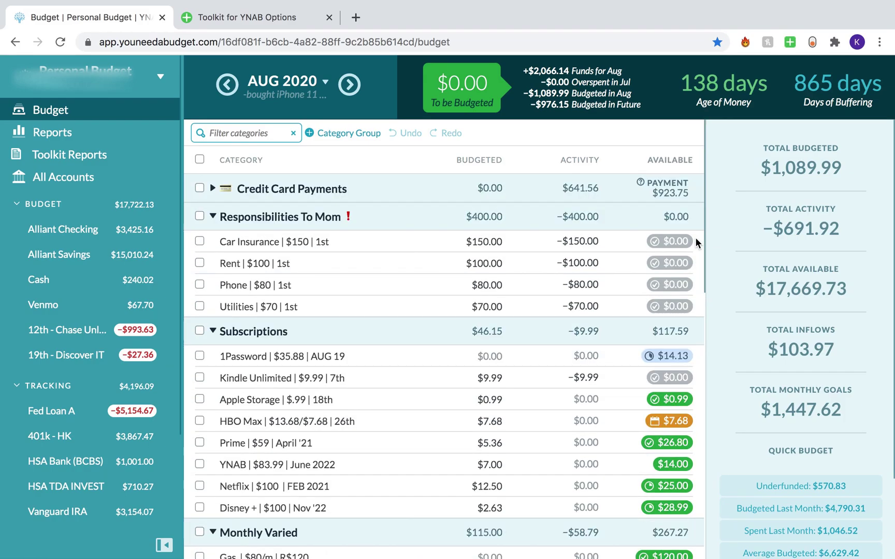
{"action": "scroll", "coordinate": [693, 206], "scroll_direction": "down", "scroll_amount": 10}
{"action": "scroll", "coordinate": [693, 206], "scroll_direction": "up", "scroll_amount": 10}
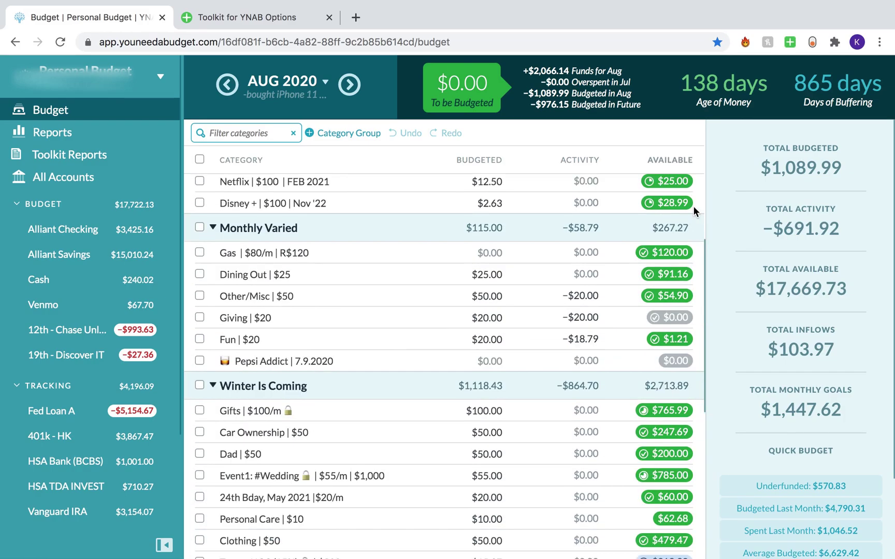
Set Better scrollbars to Default in the Toolkit's General settings, save, and reload the budget page.
{"action": "left_click", "coordinate": [241, 17]}
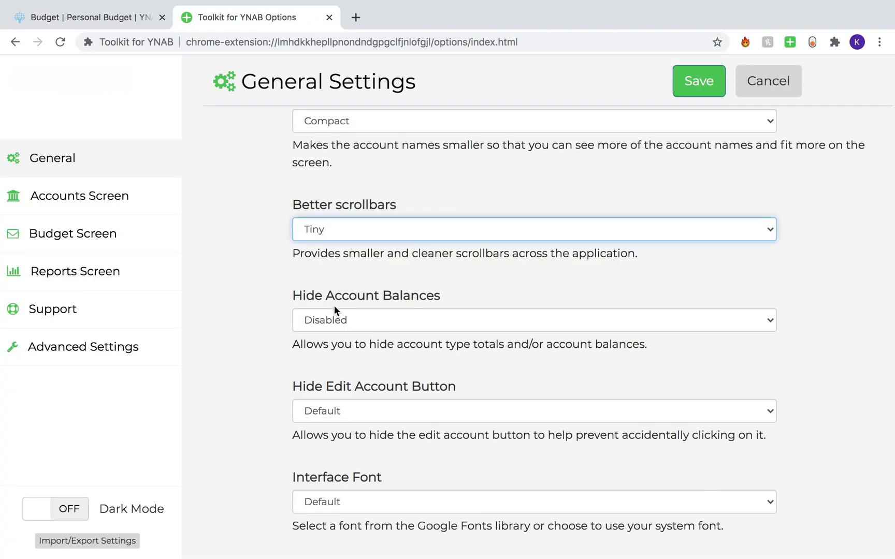
{"action": "left_click", "coordinate": [357, 230]}
{"action": "left_click", "coordinate": [356, 203]}
{"action": "left_click", "coordinate": [708, 75]}
{"action": "left_click", "coordinate": [131, 16]}
{"action": "left_click", "coordinate": [60, 42]}
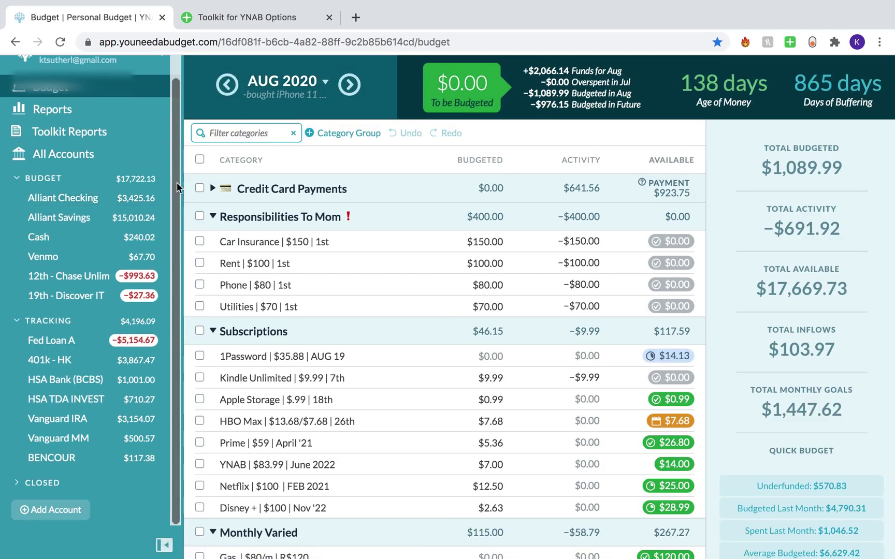
Examine the default scrollbars of the category list and the budget summary on the reloaded budget page.
{"action": "scroll", "coordinate": [273, 535], "scroll_direction": "down", "scroll_amount": 5}
{"action": "scroll", "coordinate": [273, 534], "scroll_direction": "down", "scroll_amount": 5}
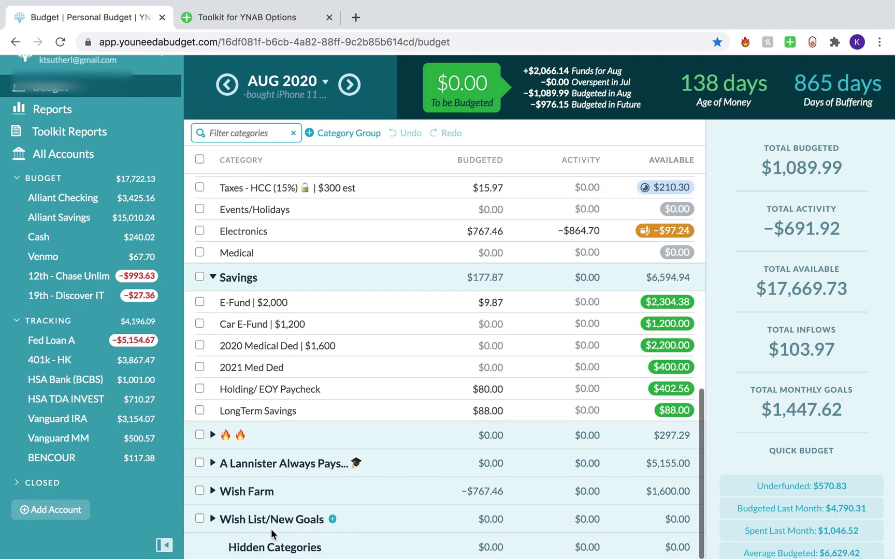
{"action": "scroll", "coordinate": [271, 528], "scroll_direction": "up", "scroll_amount": 15}
{"action": "scroll", "coordinate": [746, 446], "scroll_direction": "down", "scroll_amount": 2}
{"action": "scroll", "coordinate": [745, 446], "scroll_direction": "up", "scroll_amount": 2}
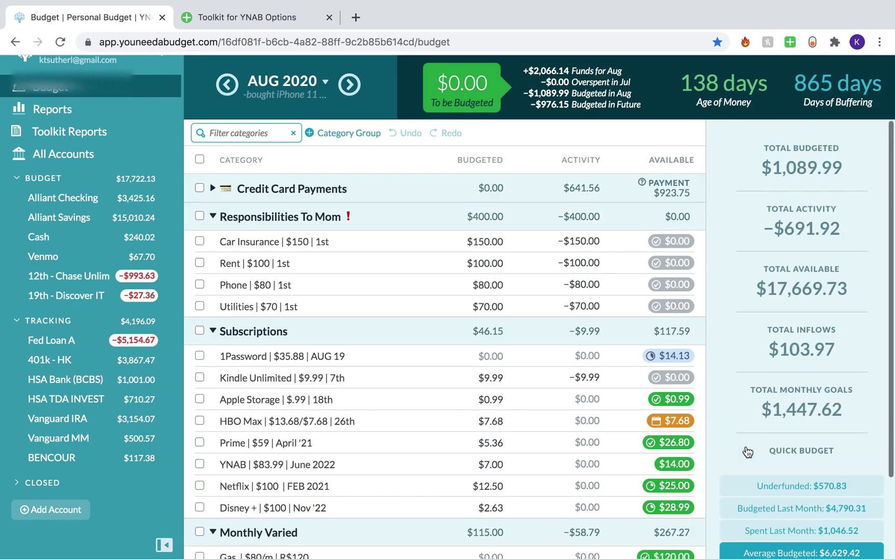
Set Better scrollbars back to Tiny in the Toolkit's General settings, save, and reload the budget page.
{"action": "left_click", "coordinate": [234, 16]}
{"action": "left_click", "coordinate": [350, 235]}
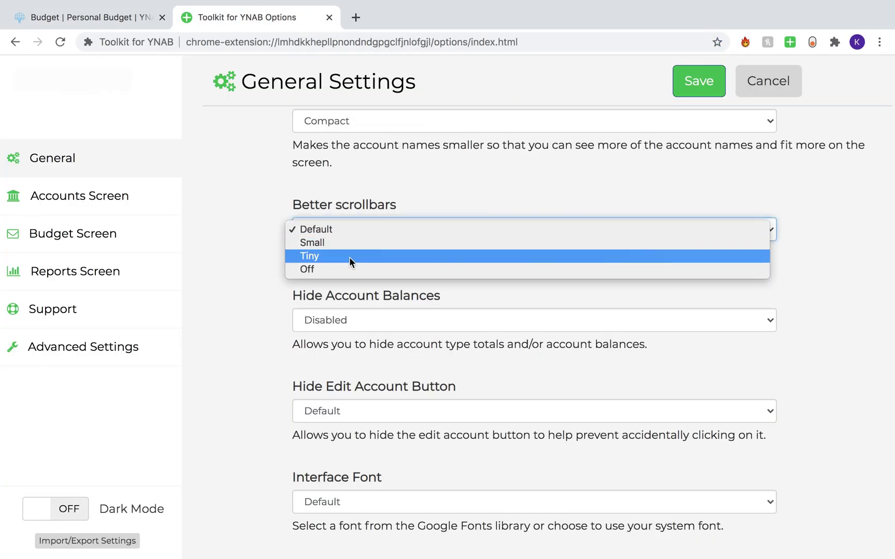
{"action": "left_click", "coordinate": [349, 256]}
{"action": "scroll", "coordinate": [278, 231], "scroll_direction": "up", "scroll_amount": 5}
{"action": "scroll", "coordinate": [278, 231], "scroll_direction": "down", "scroll_amount": 5}
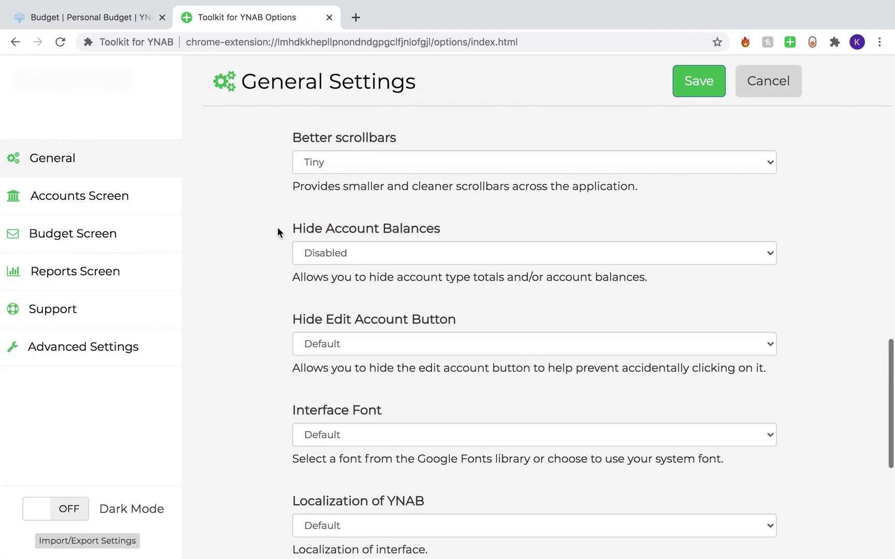
{"action": "scroll", "coordinate": [310, 300], "scroll_direction": "down", "scroll_amount": 5}
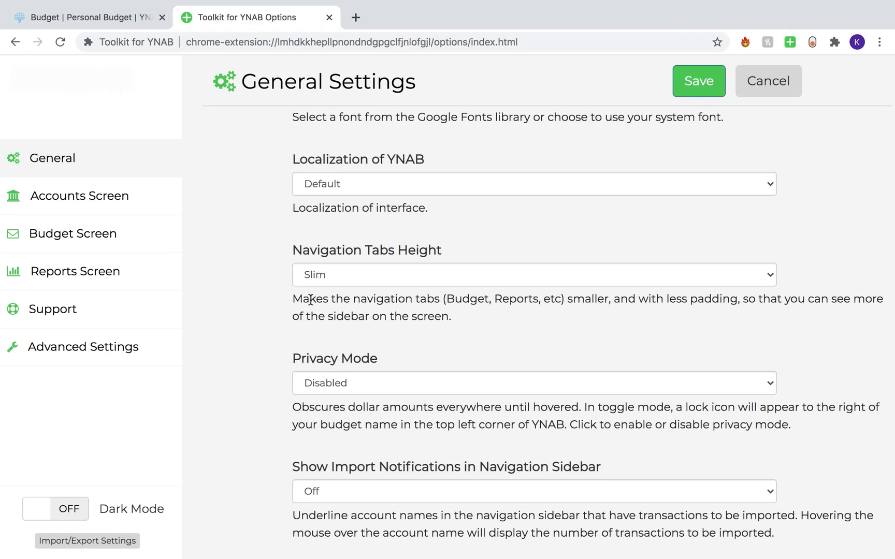
{"action": "scroll", "coordinate": [310, 300], "scroll_direction": "up", "scroll_amount": 5}
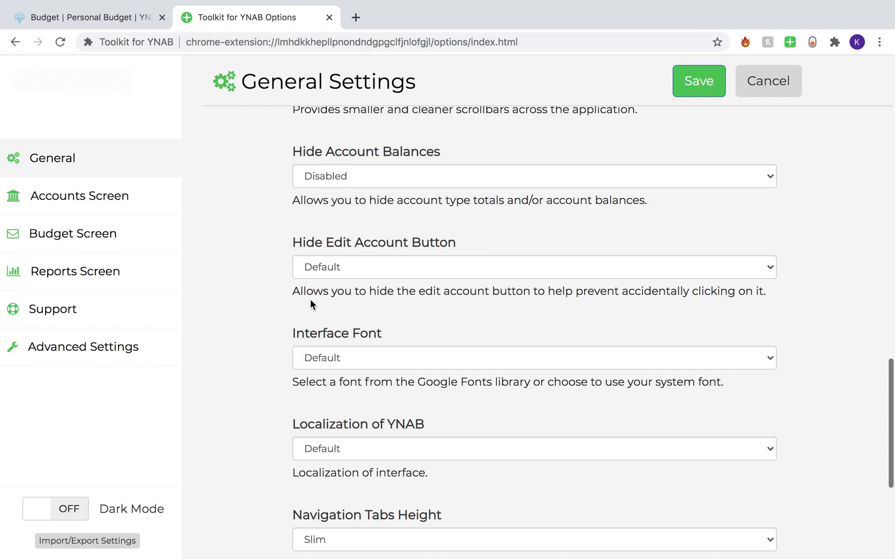
{"action": "scroll", "coordinate": [310, 304], "scroll_direction": "up", "scroll_amount": 4}
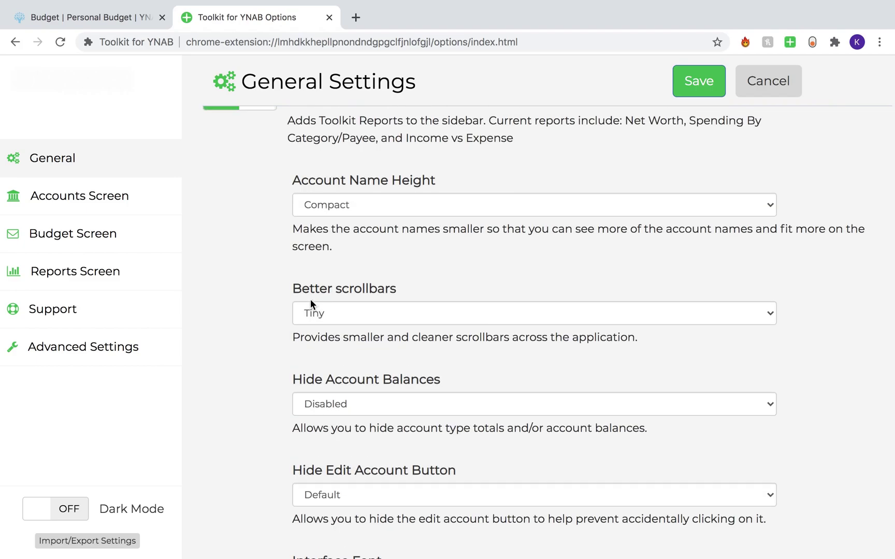
{"action": "scroll", "coordinate": [310, 303], "scroll_direction": "up", "scroll_amount": 2}
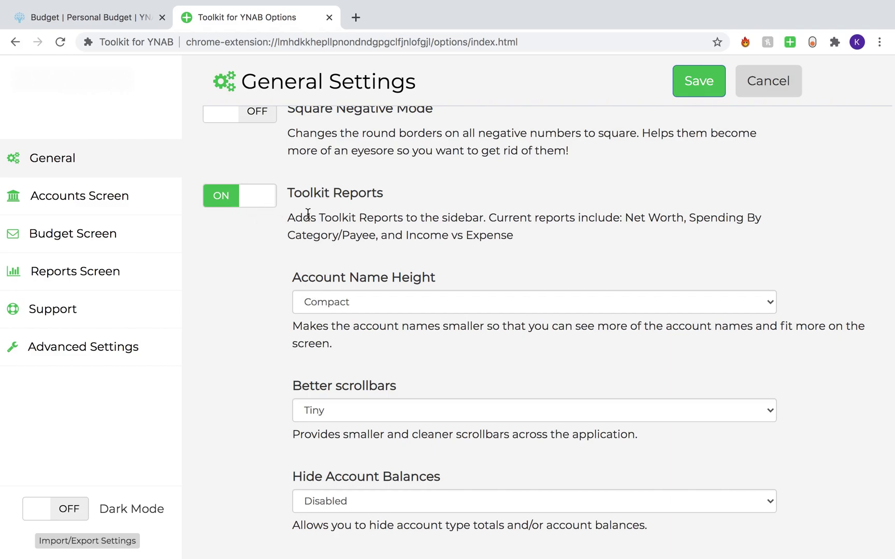
{"action": "left_click", "coordinate": [700, 80]}
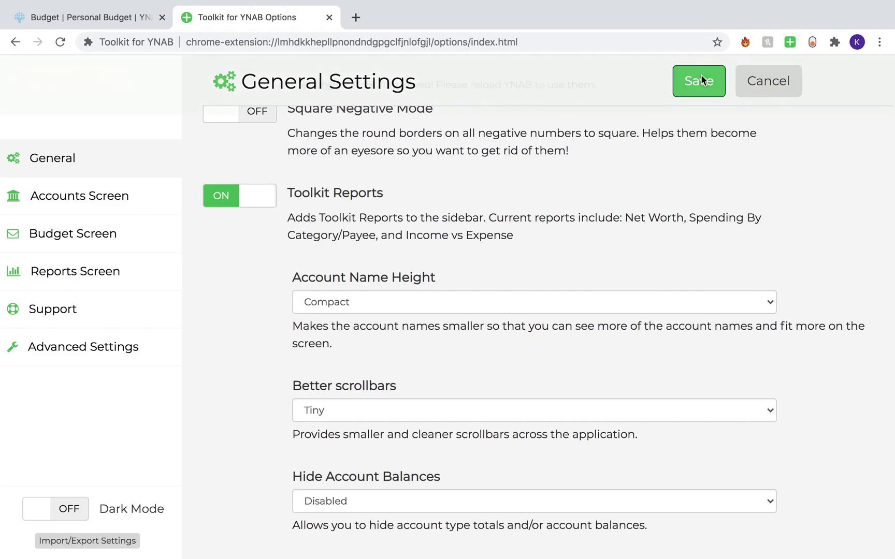
{"action": "left_click", "coordinate": [110, 17]}
{"action": "left_click", "coordinate": [60, 44]}
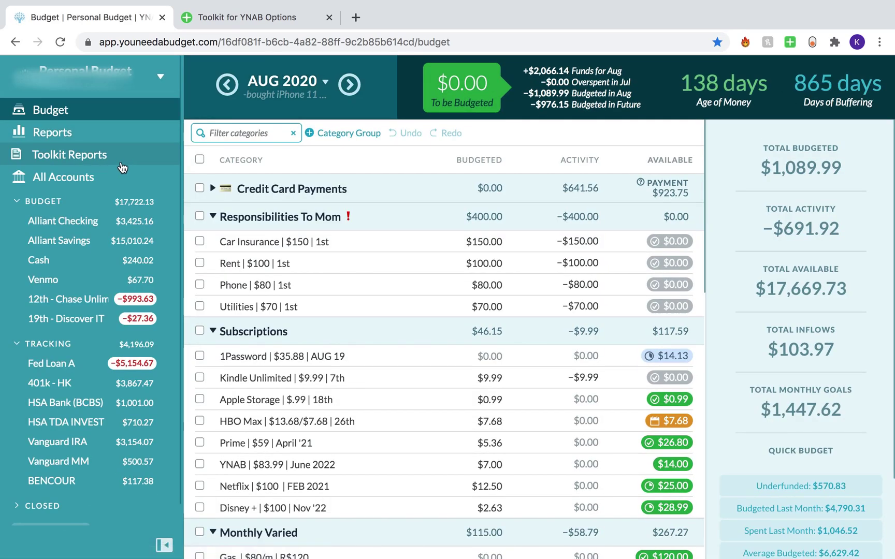
Open the Toolkit Reports and view the Net Worth report.
{"action": "left_click", "coordinate": [111, 185]}
{"action": "left_click", "coordinate": [101, 161]}
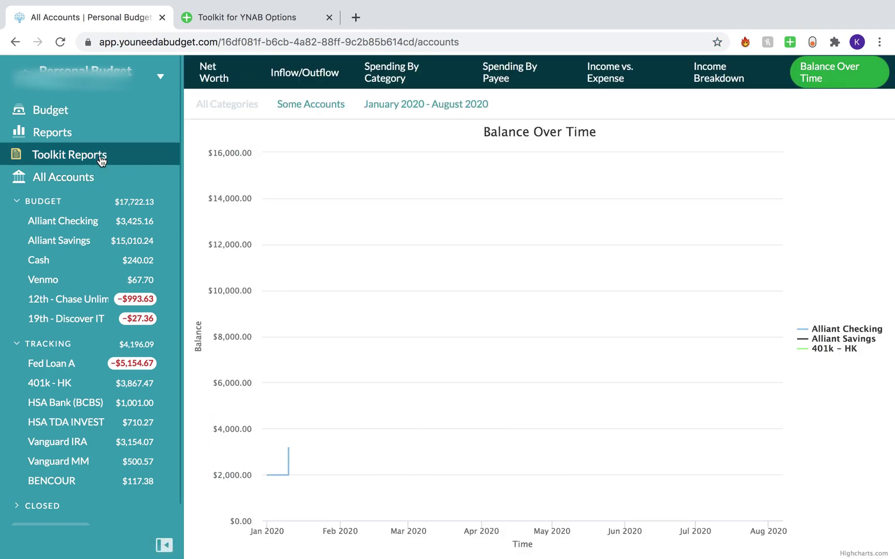
{"action": "left_click", "coordinate": [225, 76]}
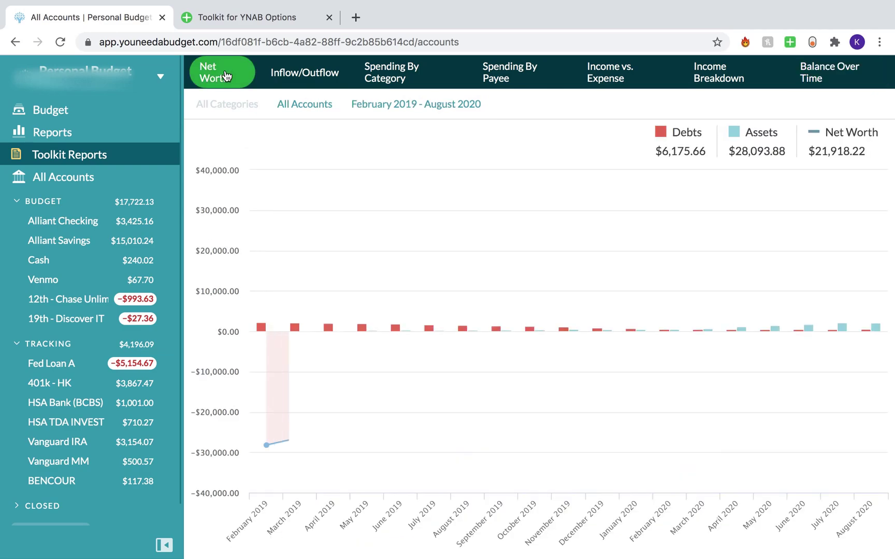
View YNAB's built-in Net Worth and Spending reports, including the Totals and Trends views of Spending, for comparison.
{"action": "left_click", "coordinate": [120, 130]}
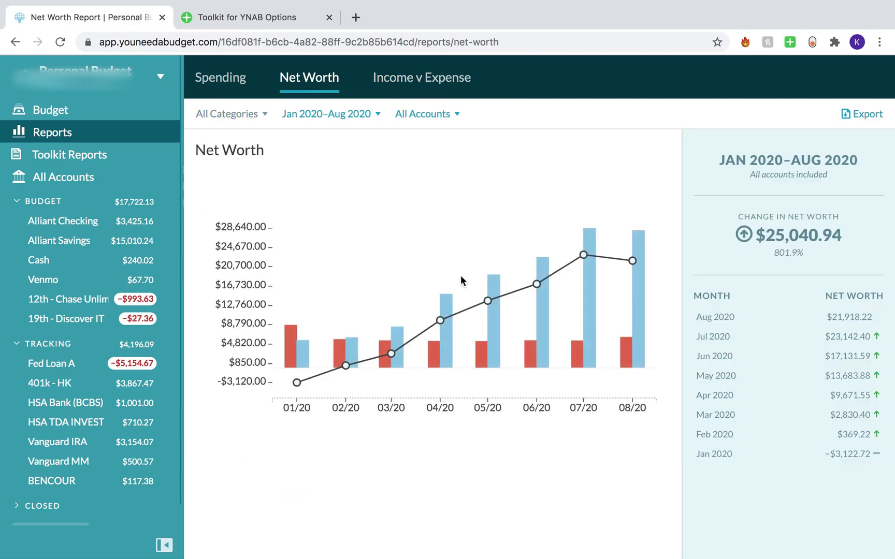
{"action": "left_click", "coordinate": [222, 75]}
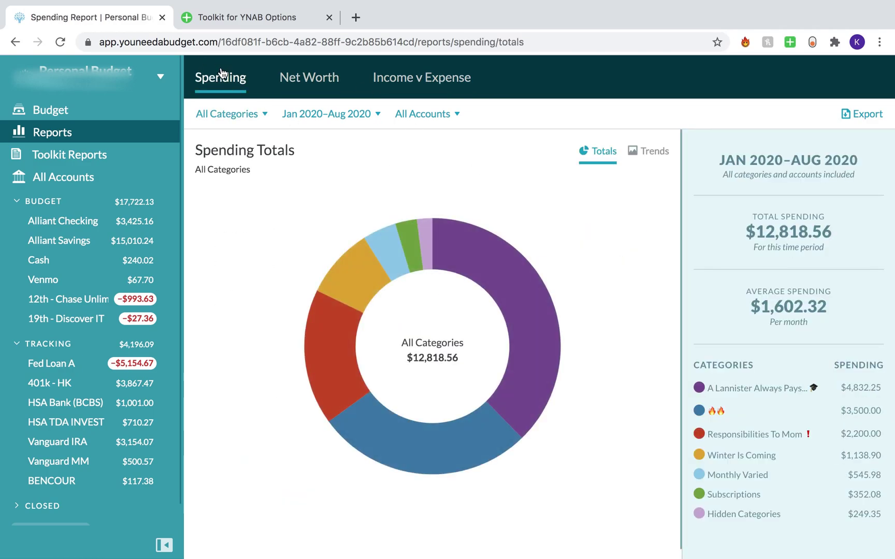
{"action": "left_click", "coordinate": [645, 151]}
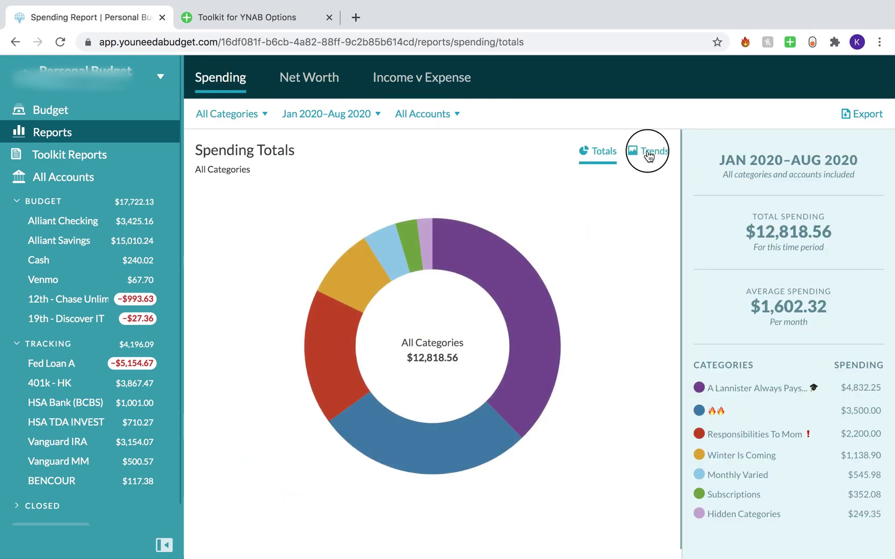
{"action": "left_click", "coordinate": [613, 159]}
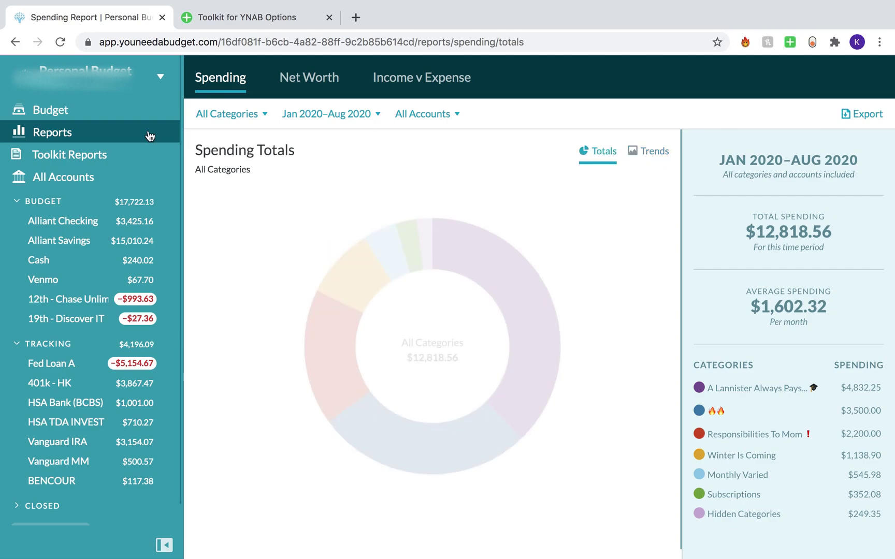
Examine the Toolkit's Net Worth, Inflow/Outflow, Spending By Category and Income vs. Expense reports, including the full Income vs. Expense table.
{"action": "left_click", "coordinate": [117, 156]}
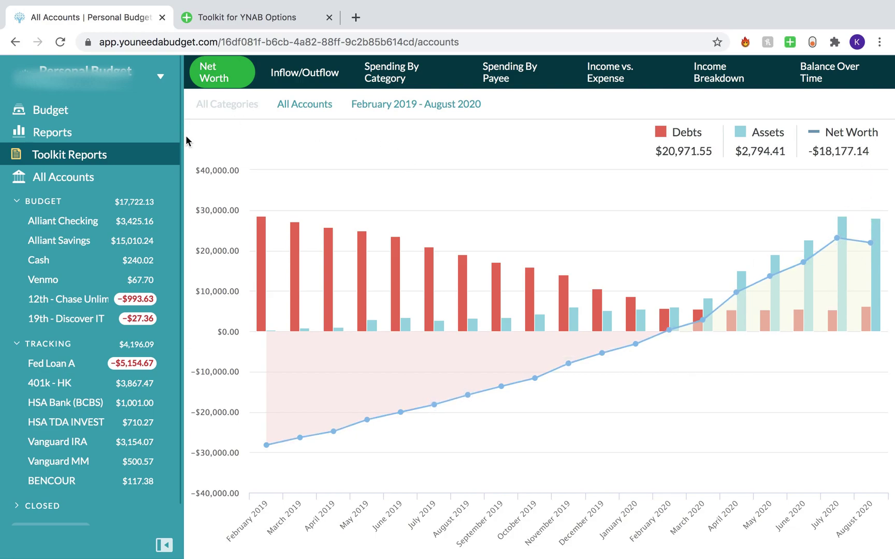
{"action": "left_click", "coordinate": [318, 76]}
{"action": "left_click", "coordinate": [405, 69]}
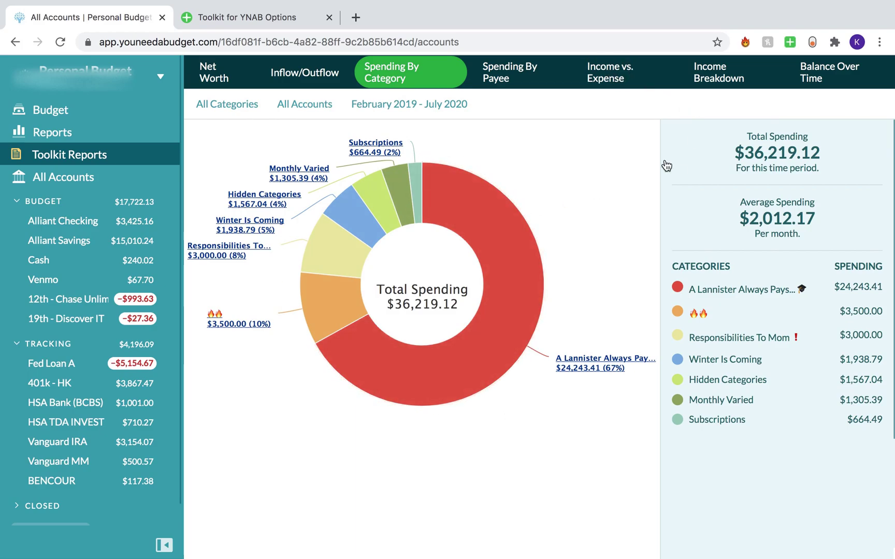
{"action": "left_click", "coordinate": [627, 72]}
{"action": "scroll", "coordinate": [715, 311], "scroll_direction": "down", "scroll_amount": 15}
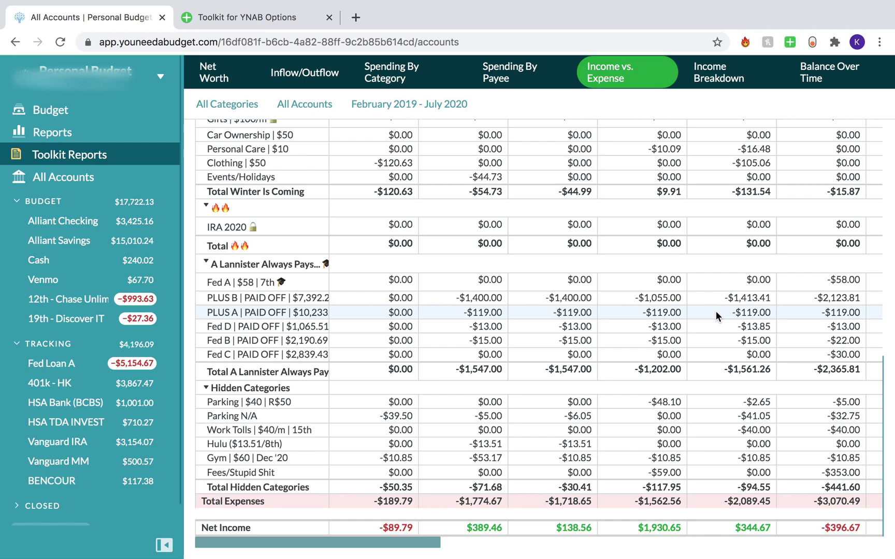
{"action": "scroll", "coordinate": [716, 312], "scroll_direction": "up", "scroll_amount": 15}
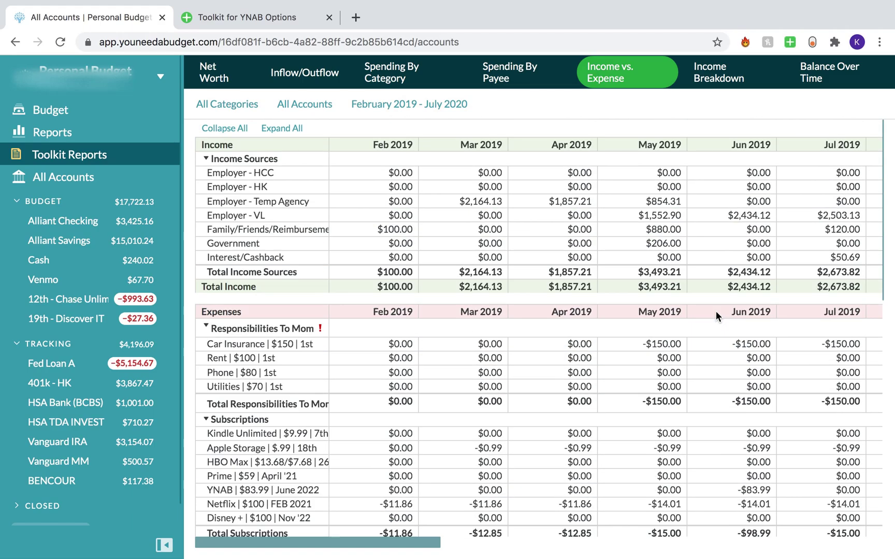
Set the date range of the Toolkit's Net Worth report to All Dates.
{"action": "left_click", "coordinate": [217, 85]}
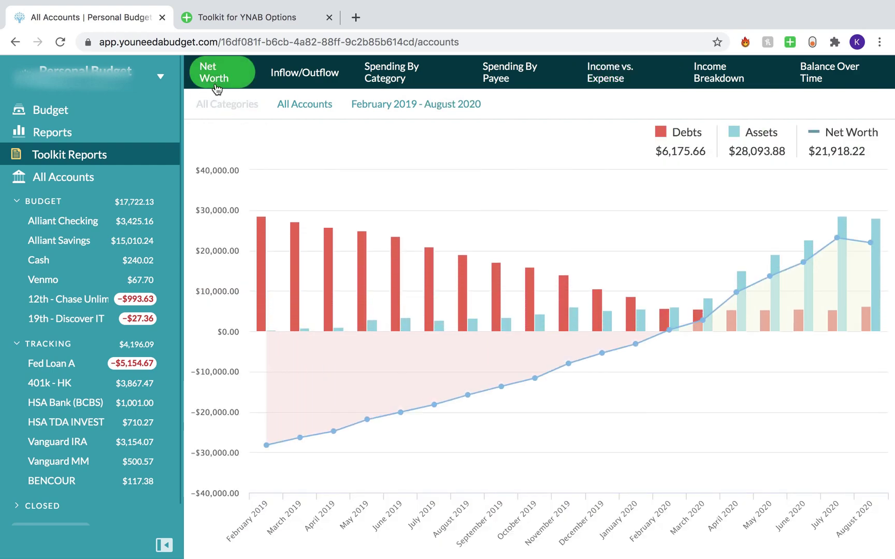
{"action": "left_click", "coordinate": [385, 104]}
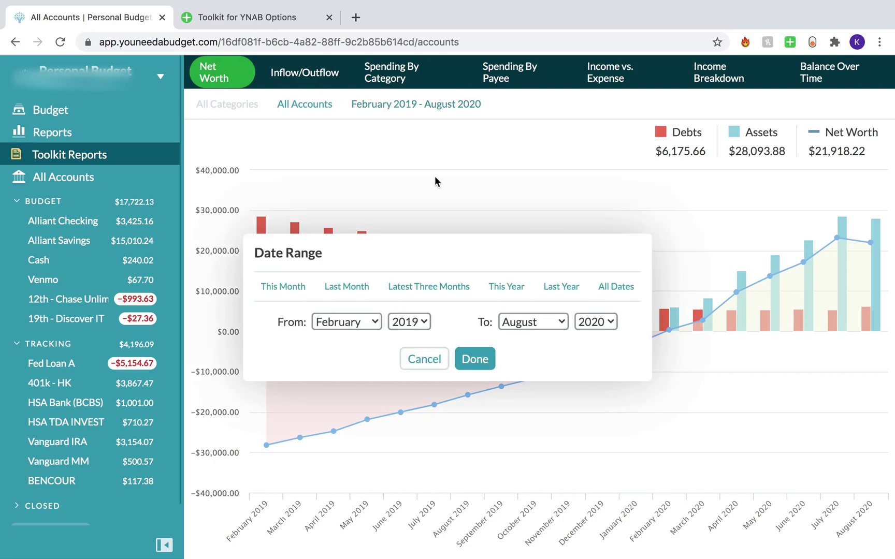
{"action": "left_click", "coordinate": [604, 285]}
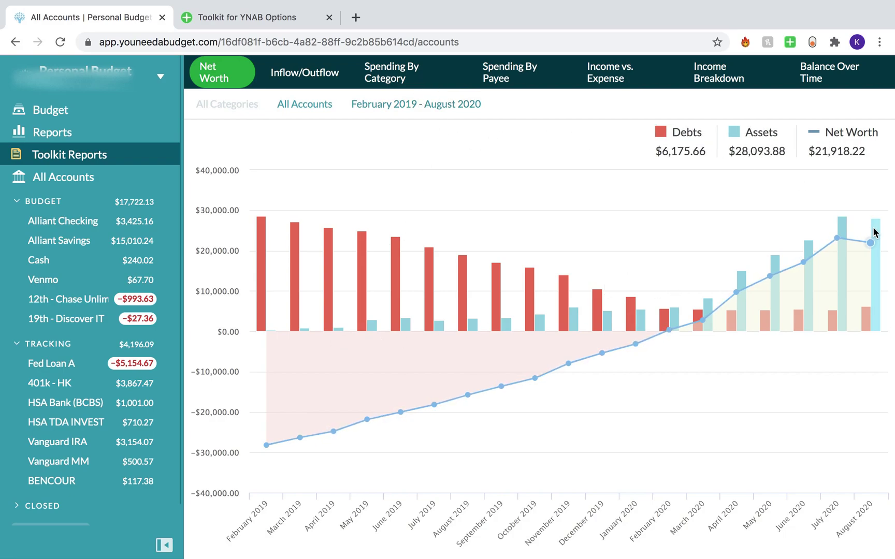
Compare YNAB's built-in Spending, Income v Expense and Net Worth reports with the Toolkit's Net Worth report.
{"action": "left_click", "coordinate": [159, 133]}
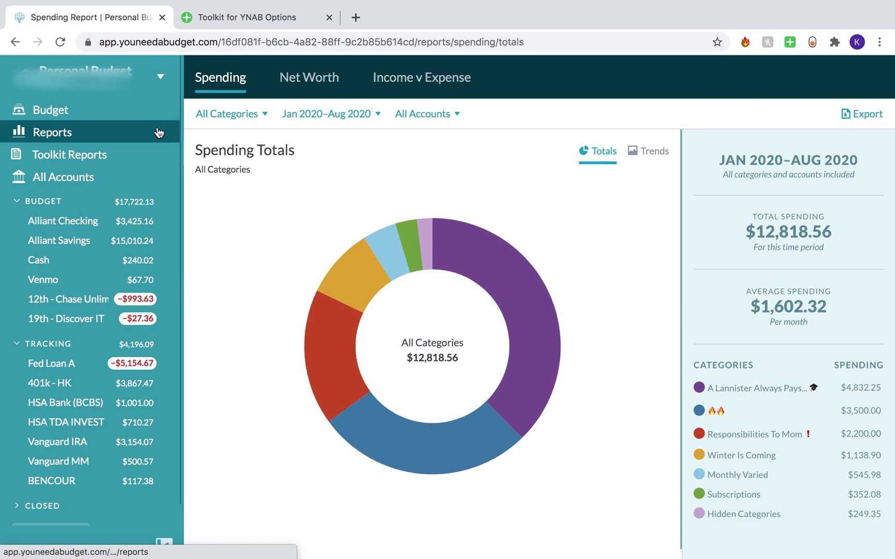
{"action": "left_click", "coordinate": [425, 87]}
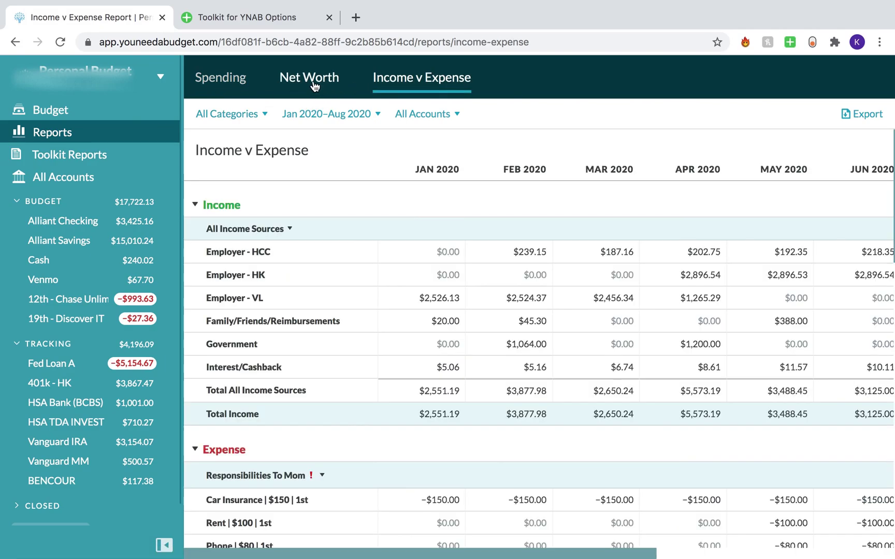
{"action": "left_click", "coordinate": [310, 81]}
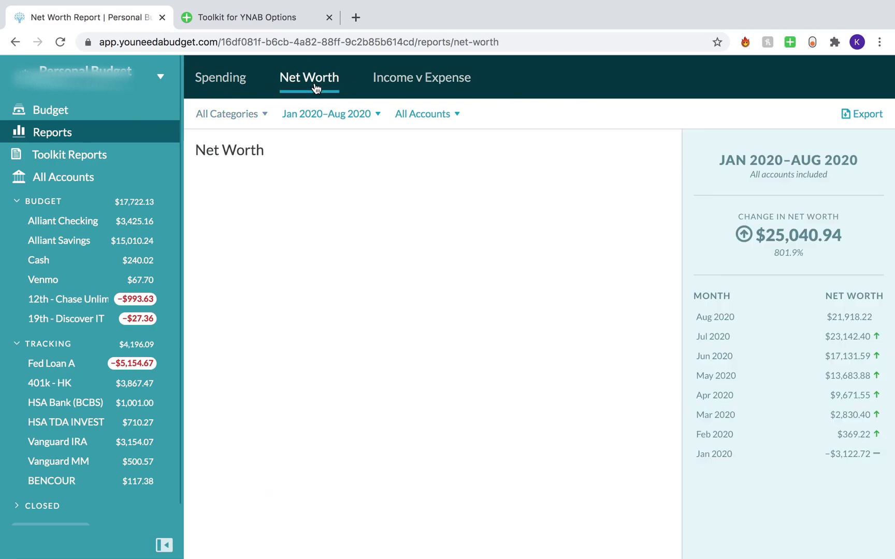
{"action": "left_click", "coordinate": [426, 84]}
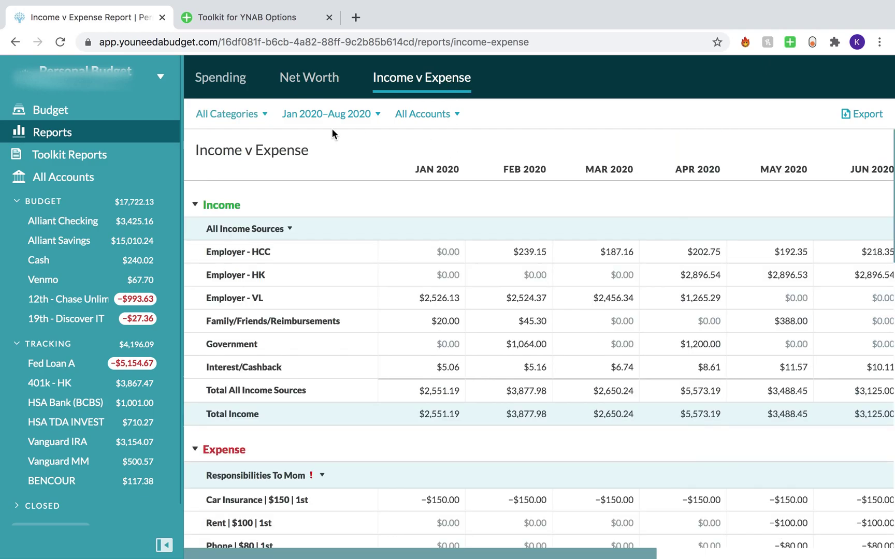
{"action": "left_click", "coordinate": [145, 169]}
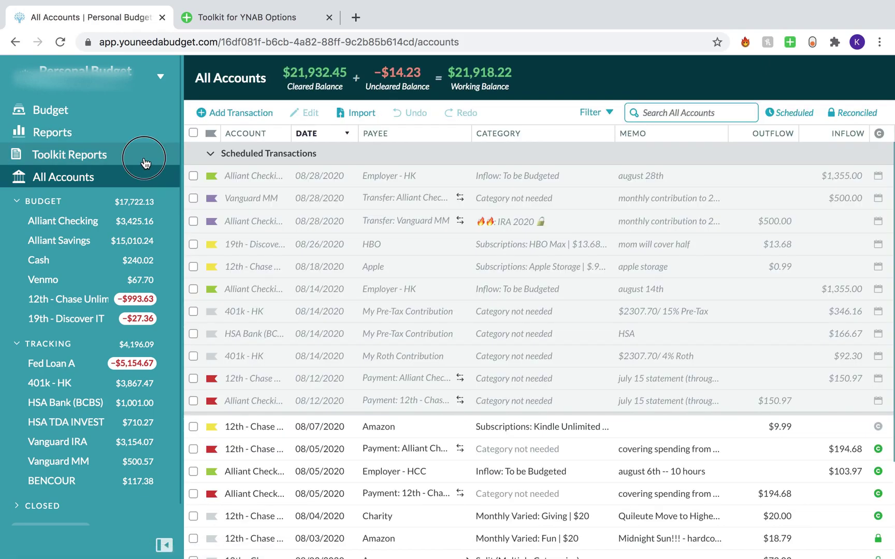
{"action": "left_click", "coordinate": [145, 164]}
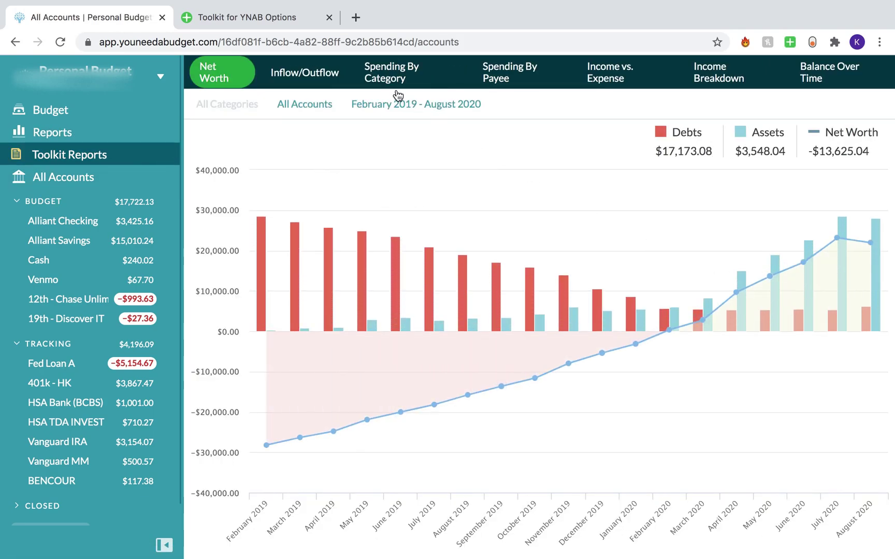
View the Toolkit's Spending By Category and Income vs. Expense reports, finishing on the Net Worth report.
{"action": "left_click", "coordinate": [394, 74]}
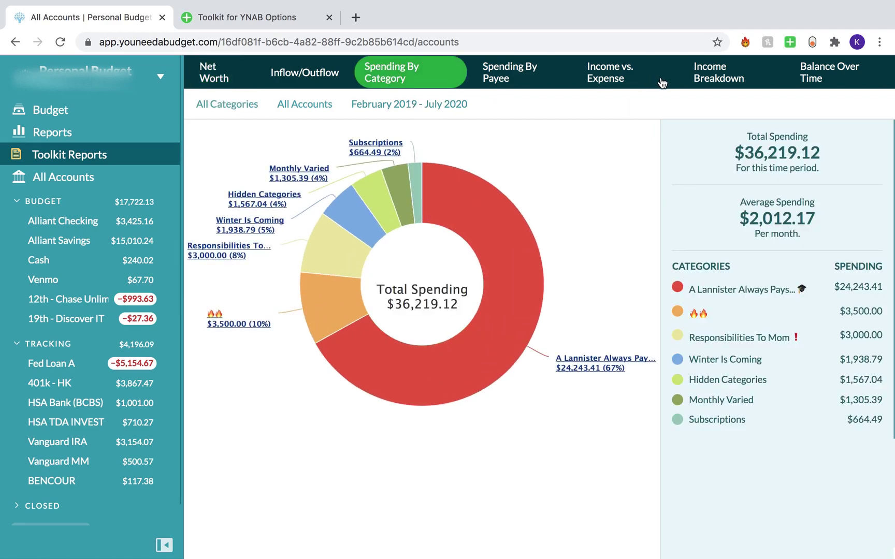
{"action": "left_click", "coordinate": [615, 81]}
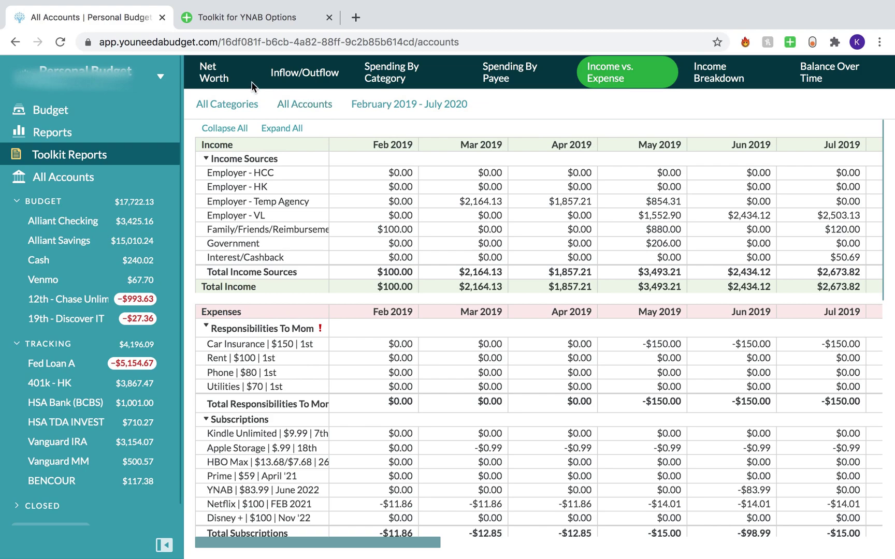
{"action": "left_click", "coordinate": [226, 79]}
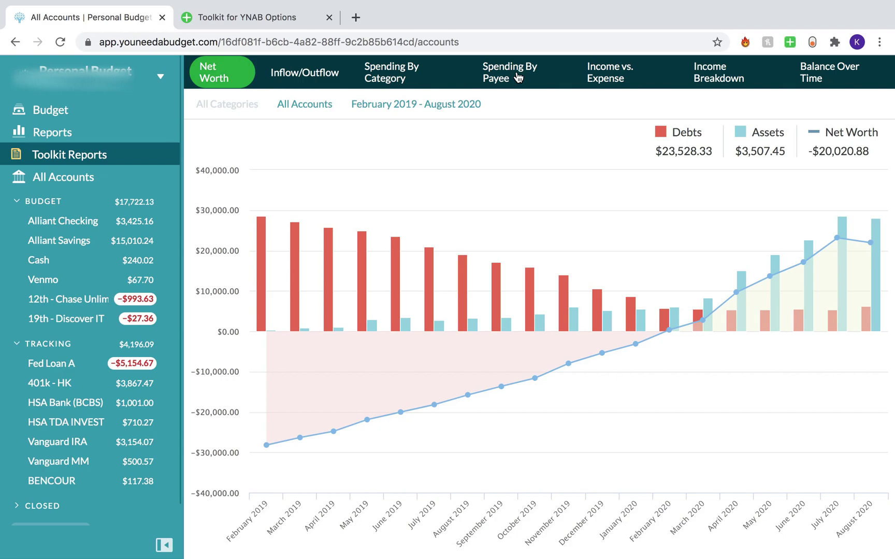
Exclude all off-budget and closed accounts from the Toolkit's Net Worth report.
{"action": "left_click", "coordinate": [308, 105]}
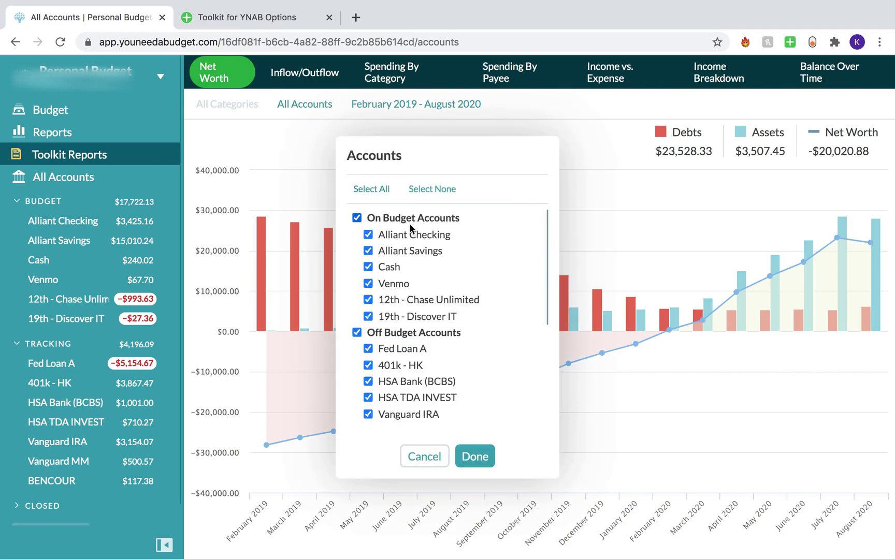
{"action": "scroll", "coordinate": [420, 280], "scroll_direction": "down", "scroll_amount": 5}
{"action": "scroll", "coordinate": [419, 319], "scroll_direction": "up", "scroll_amount": 4}
{"action": "left_click", "coordinate": [413, 291]}
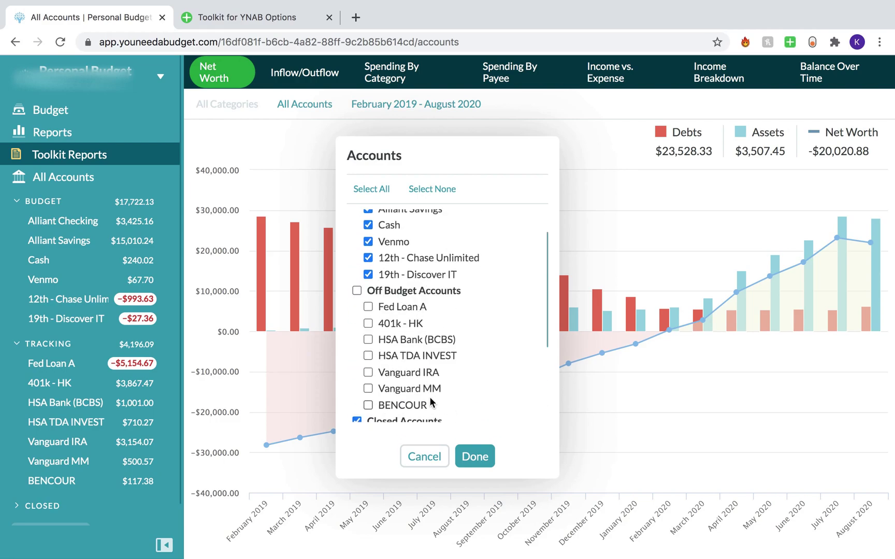
{"action": "scroll", "coordinate": [420, 386], "scroll_direction": "down", "scroll_amount": 1}
{"action": "left_click", "coordinate": [421, 384]}
{"action": "left_click", "coordinate": [470, 457]}
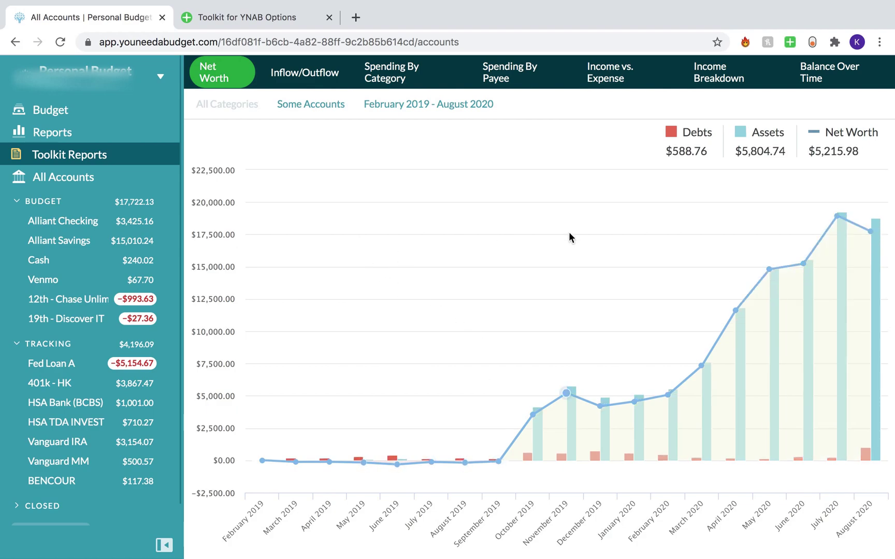
Include the off-budget and closed accounts in the Net Worth report again.
{"action": "left_click", "coordinate": [324, 106]}
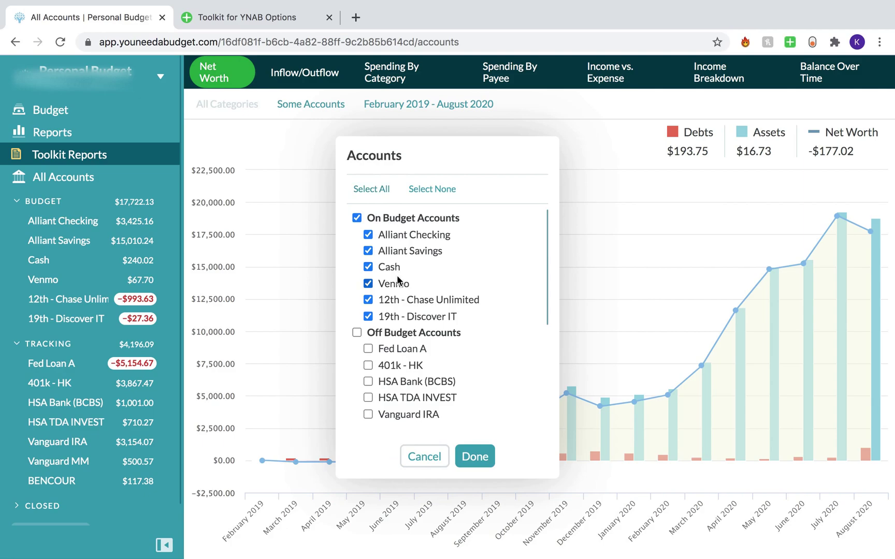
{"action": "scroll", "coordinate": [396, 275], "scroll_direction": "down", "scroll_amount": 3}
{"action": "left_click", "coordinate": [394, 253]}
{"action": "scroll", "coordinate": [397, 331], "scroll_direction": "down", "scroll_amount": 3}
{"action": "left_click", "coordinate": [396, 314]}
{"action": "left_click", "coordinate": [471, 450]}
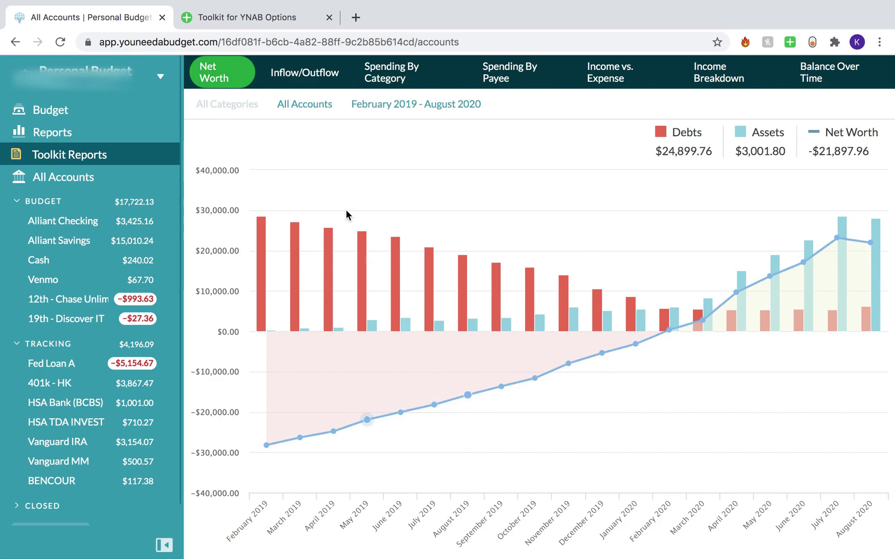
View the Toolkit's Inflow/Outflow, Spending By Category and Spending By Payee reports.
{"action": "left_click", "coordinate": [282, 78]}
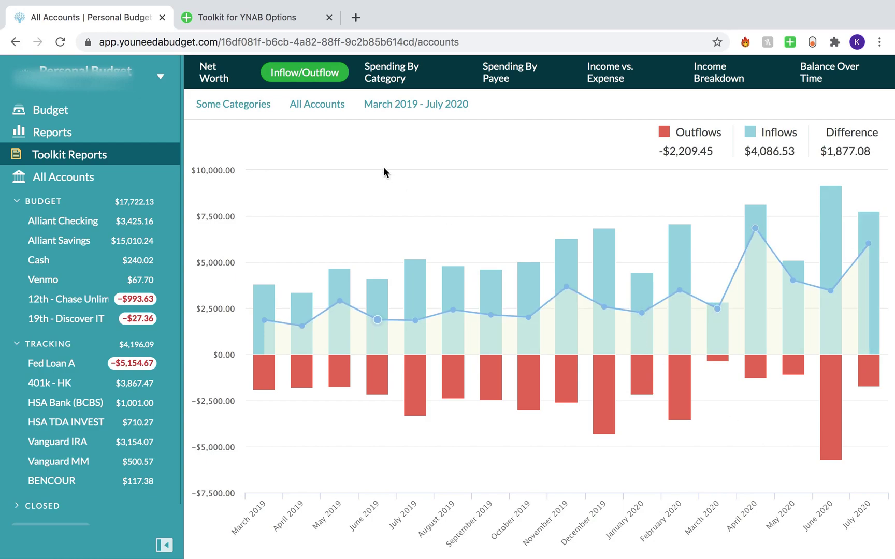
{"action": "left_click", "coordinate": [418, 80]}
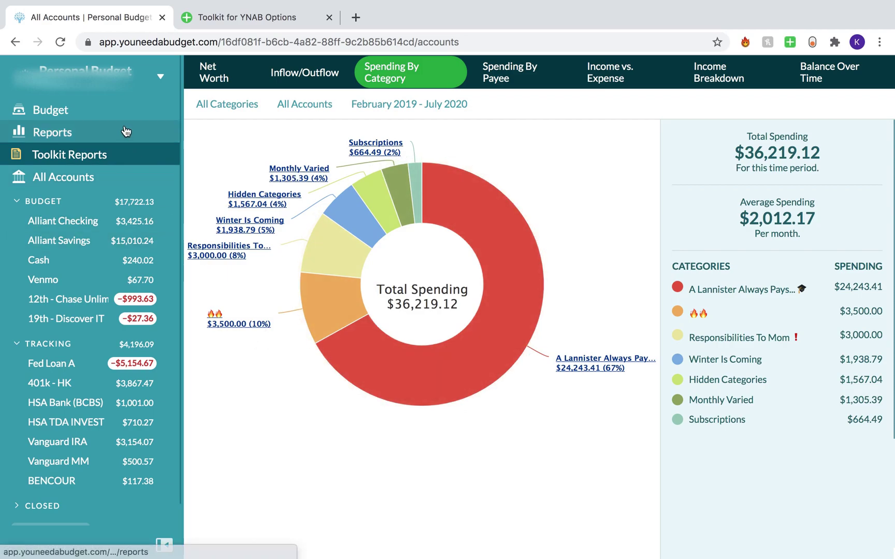
{"action": "left_click", "coordinate": [521, 86]}
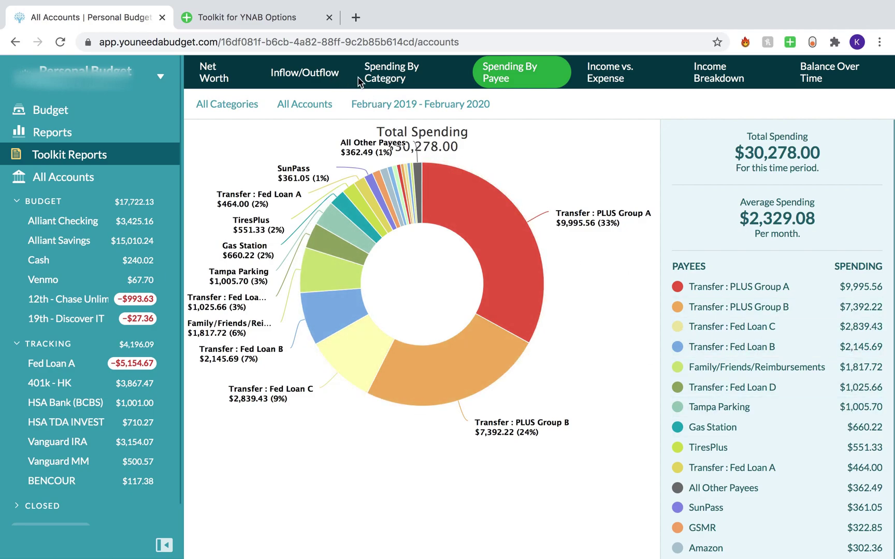
Inspect the category breakdowns of the 🔥🔥 and Responsibilities To Mom groups in Spending By Category, returning to Total Spending.
{"action": "left_click", "coordinate": [397, 78]}
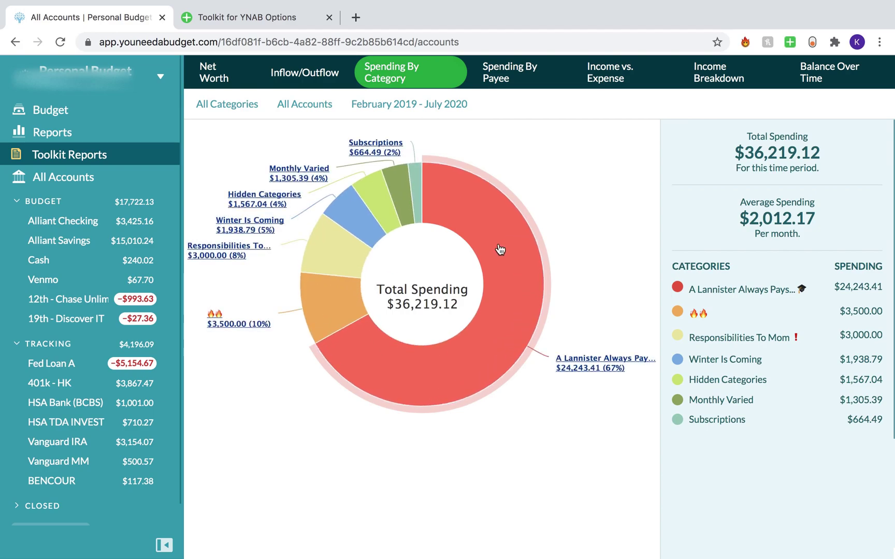
{"action": "left_click", "coordinate": [347, 299]}
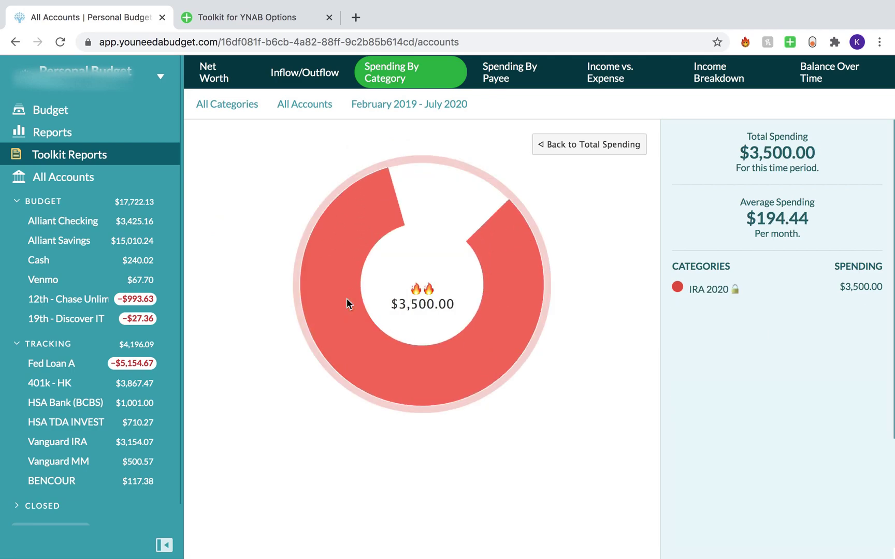
{"action": "left_click", "coordinate": [622, 147]}
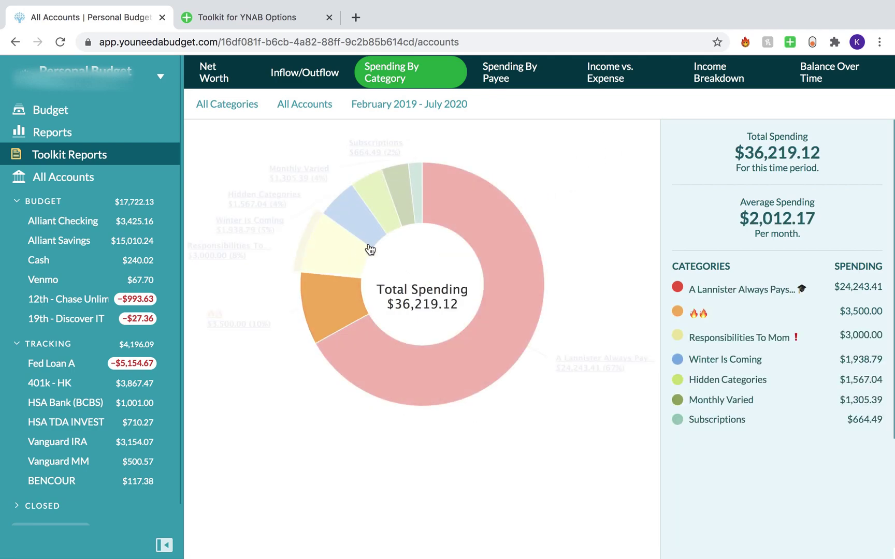
{"action": "left_click", "coordinate": [327, 241]}
{"action": "left_click", "coordinate": [573, 143]}
Examine the payees and their amounts in the Spending By Payee report.
{"action": "left_click", "coordinate": [527, 75]}
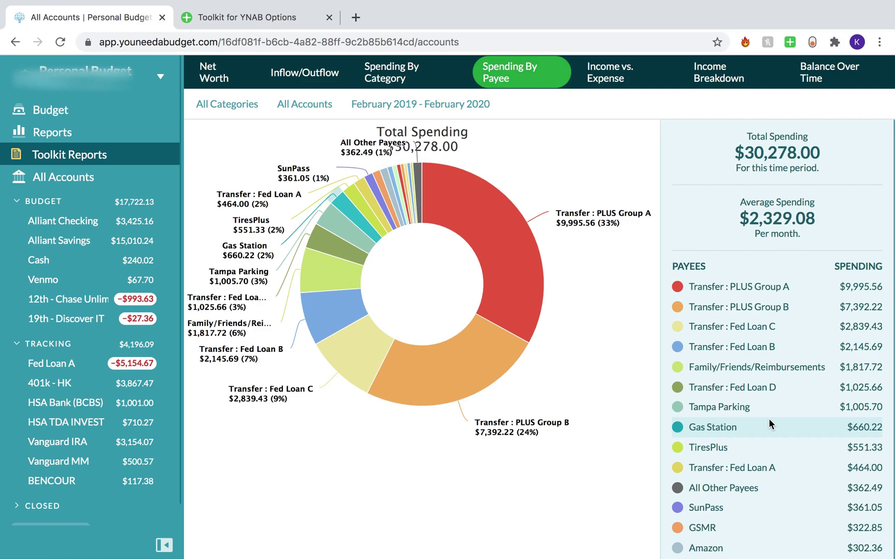
{"action": "scroll", "coordinate": [768, 419], "scroll_direction": "down", "scroll_amount": 2}
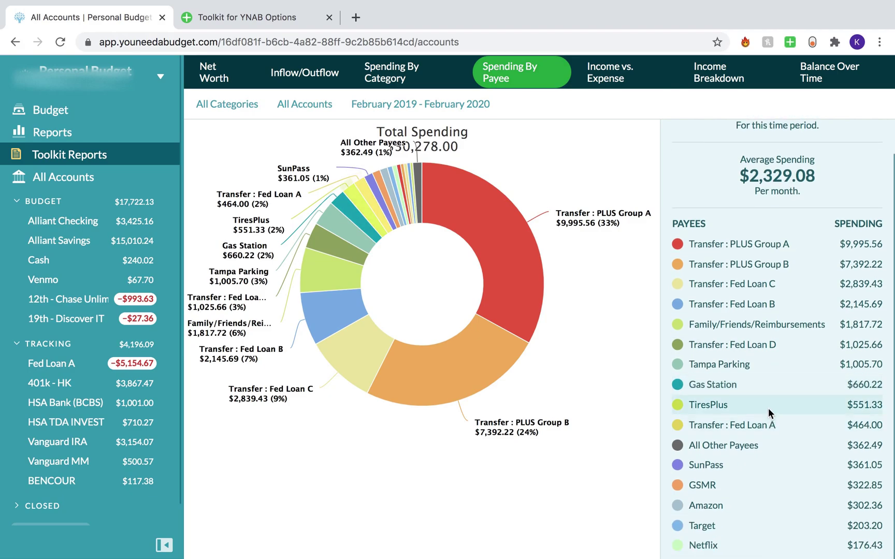
{"action": "scroll", "coordinate": [769, 408], "scroll_direction": "up", "scroll_amount": 2}
{"action": "scroll", "coordinate": [768, 408], "scroll_direction": "down", "scroll_amount": 7}
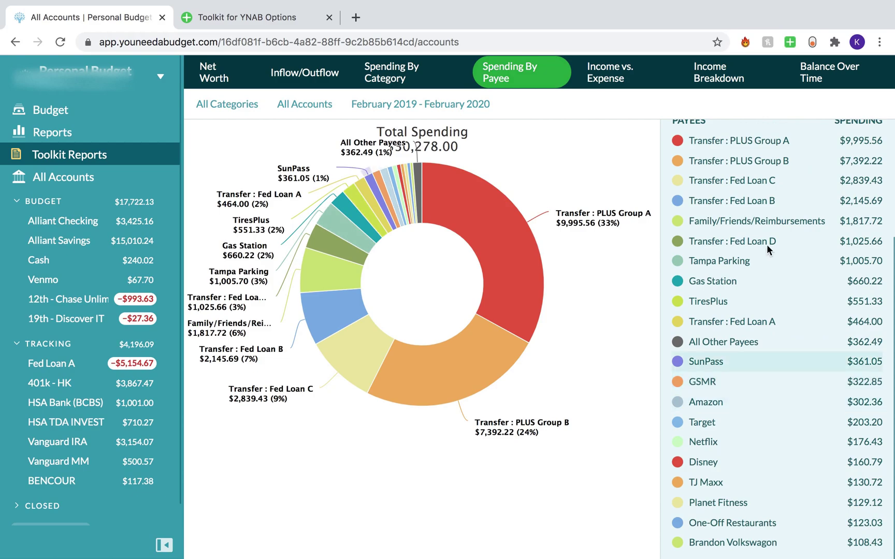
{"action": "scroll", "coordinate": [767, 245], "scroll_direction": "up", "scroll_amount": 9}
{"action": "scroll", "coordinate": [762, 249], "scroll_direction": "down", "scroll_amount": 9}
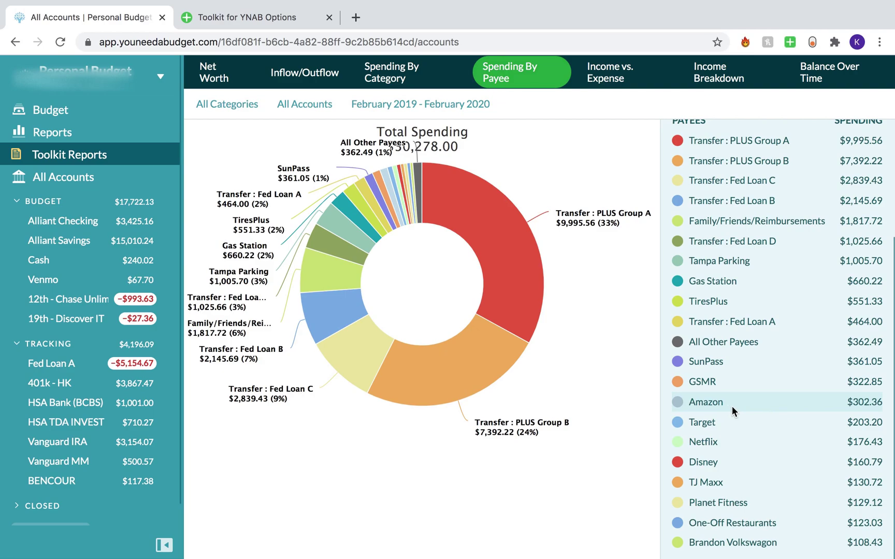
Set the Spending By Payee report's date range to All Dates and review the payee list.
{"action": "left_click", "coordinate": [424, 105]}
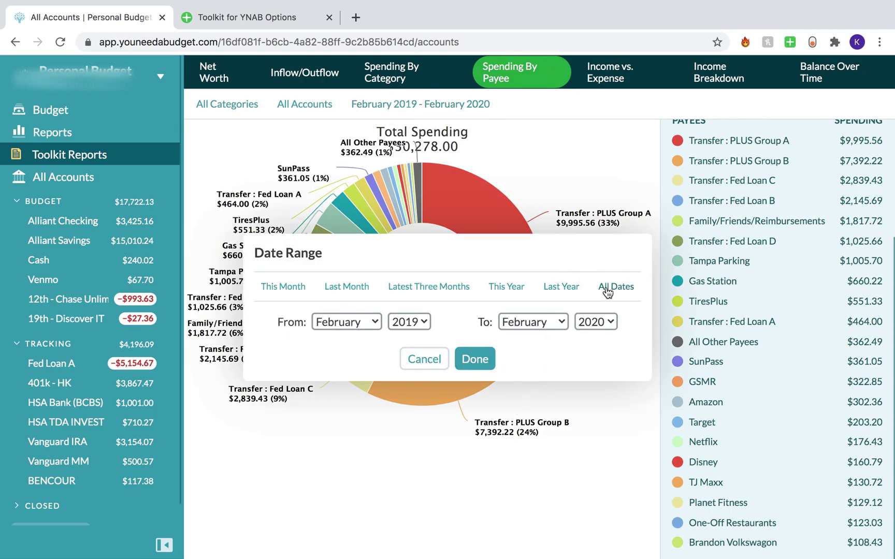
{"action": "left_click", "coordinate": [616, 288]}
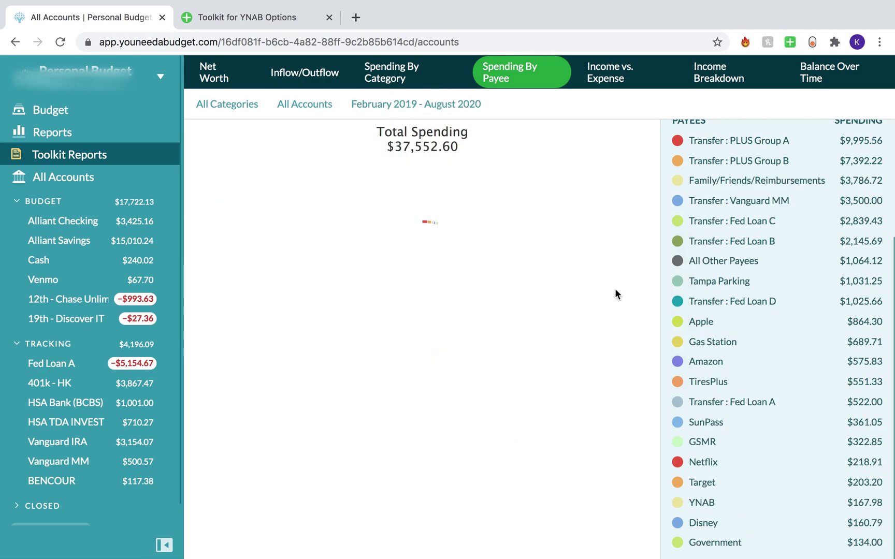
{"action": "scroll", "coordinate": [765, 356], "scroll_direction": "down", "scroll_amount": 3}
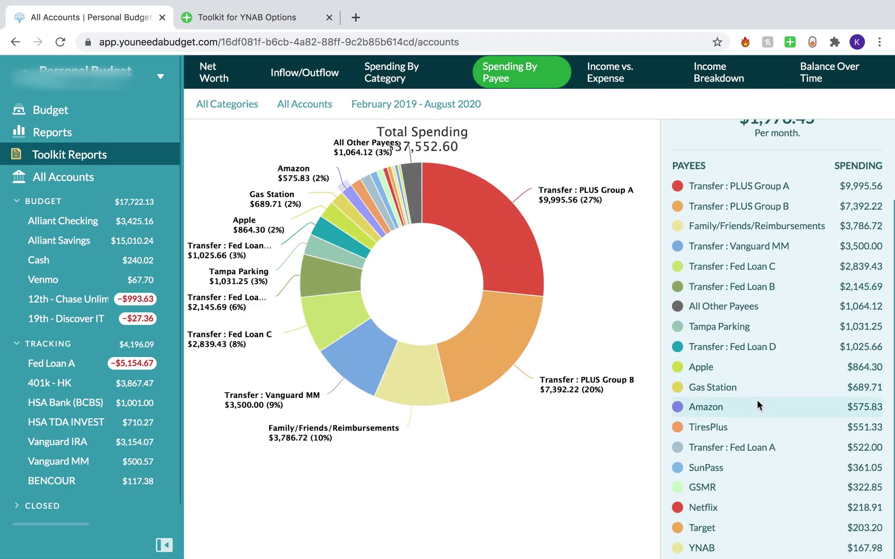
{"action": "scroll", "coordinate": [757, 407], "scroll_direction": "up", "scroll_amount": 3}
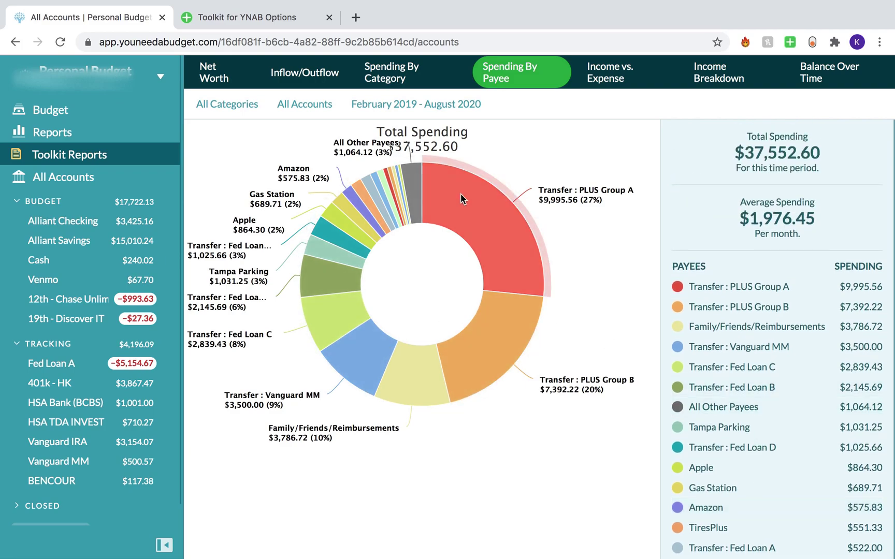
Review the Gas Station payee's individual transactions from the Spending By Payee chart, then close the list.
{"action": "left_click", "coordinate": [351, 212]}
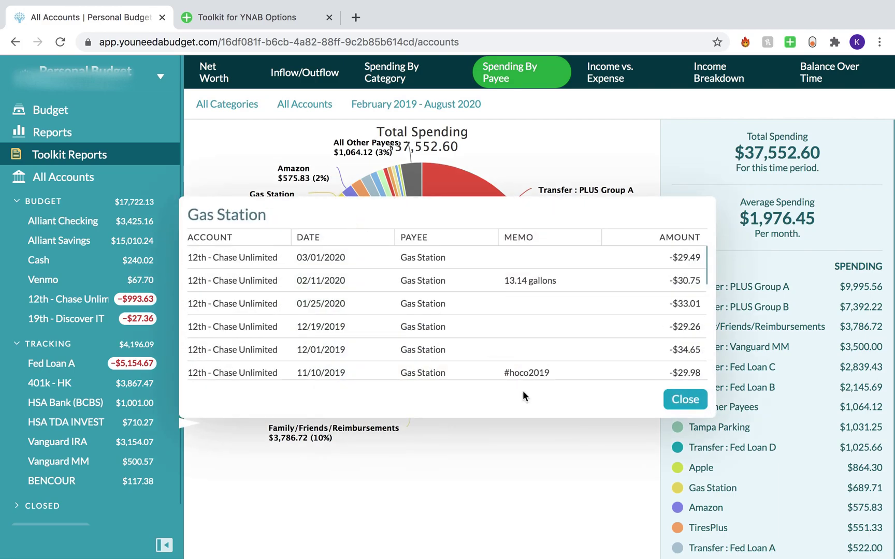
{"action": "scroll", "coordinate": [528, 340], "scroll_direction": "down", "scroll_amount": 8}
{"action": "scroll", "coordinate": [529, 340], "scroll_direction": "up", "scroll_amount": 8}
{"action": "left_click", "coordinate": [686, 400]}
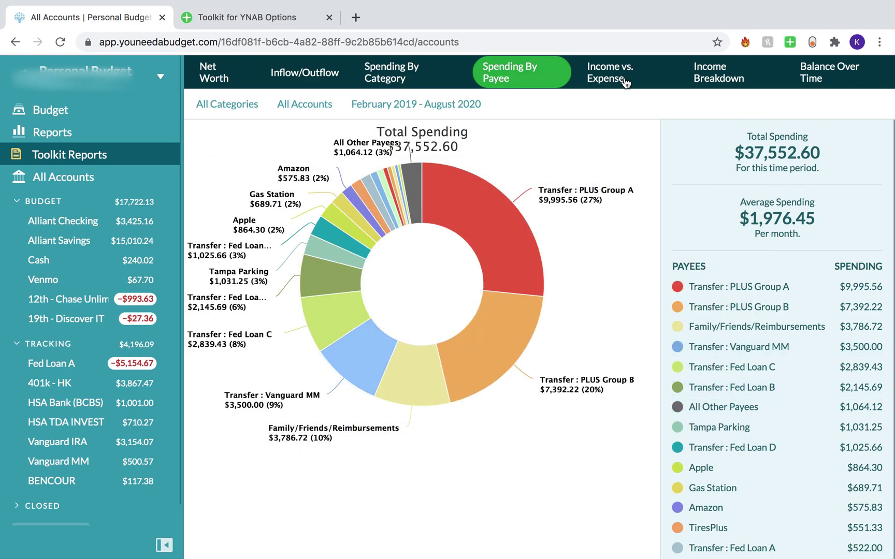
Examine the Income Breakdown report's flows from income to categories and set its date range to This Year.
{"action": "left_click", "coordinate": [725, 74]}
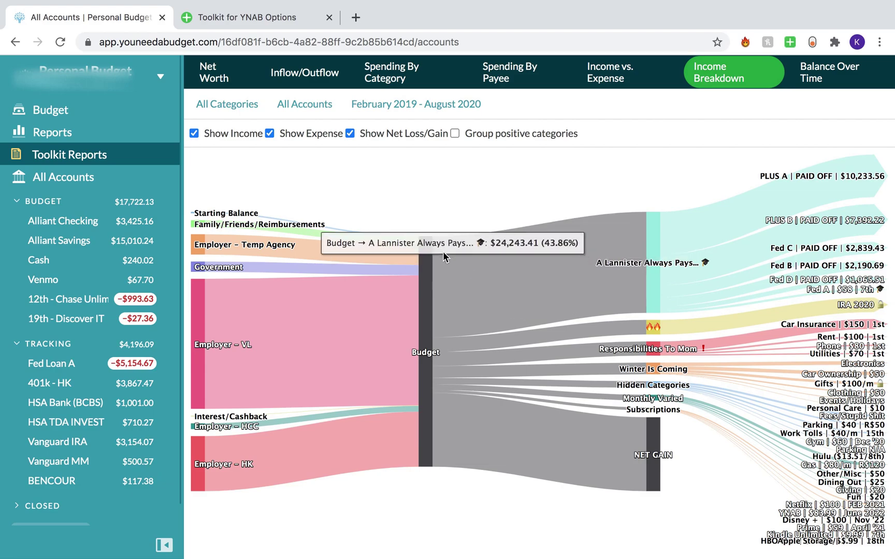
{"action": "mouse_move", "coordinate": [428, 265]}
{"action": "mouse_move", "coordinate": [499, 252]}
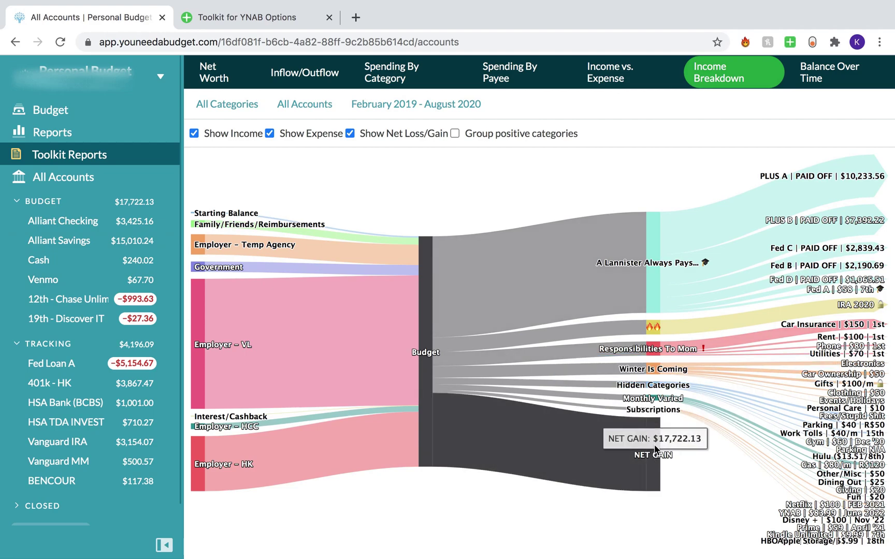
{"action": "left_click", "coordinate": [406, 104]}
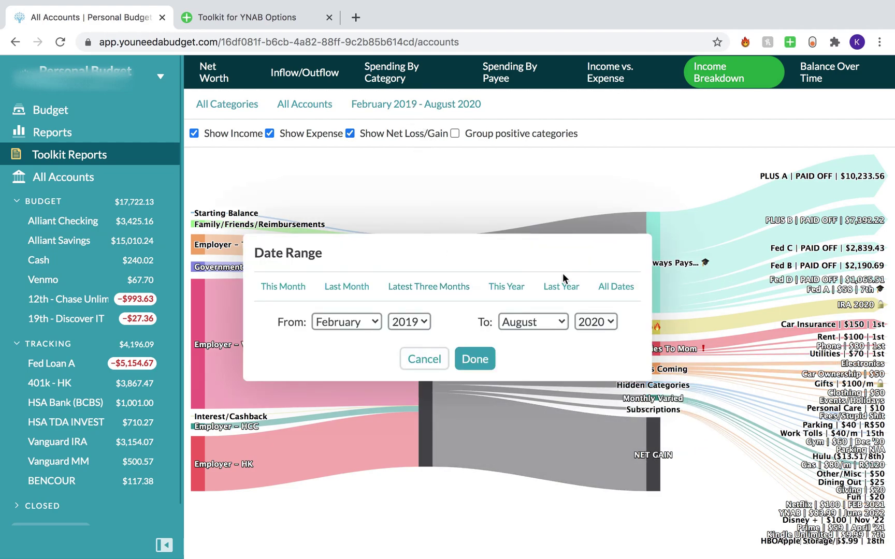
{"action": "left_click", "coordinate": [505, 287]}
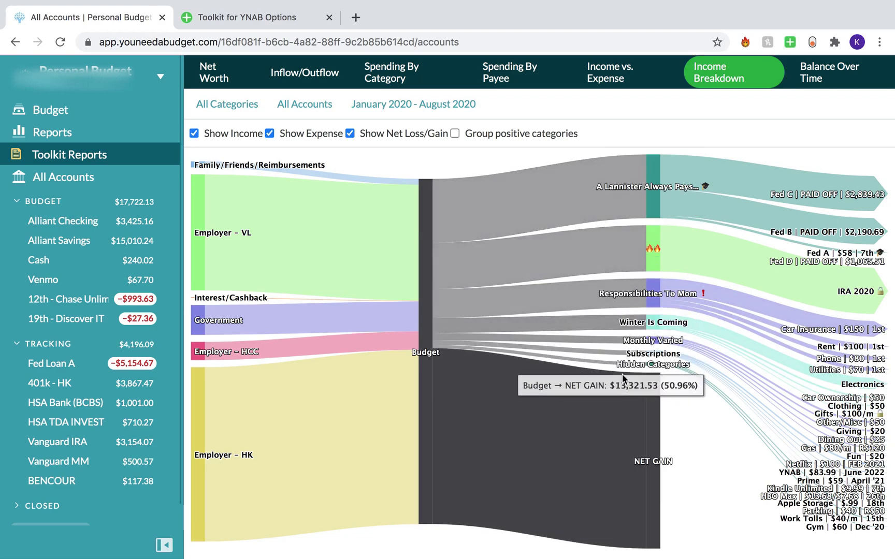
View the Balance Over Time report and check which accounts it includes.
{"action": "left_click", "coordinate": [829, 81]}
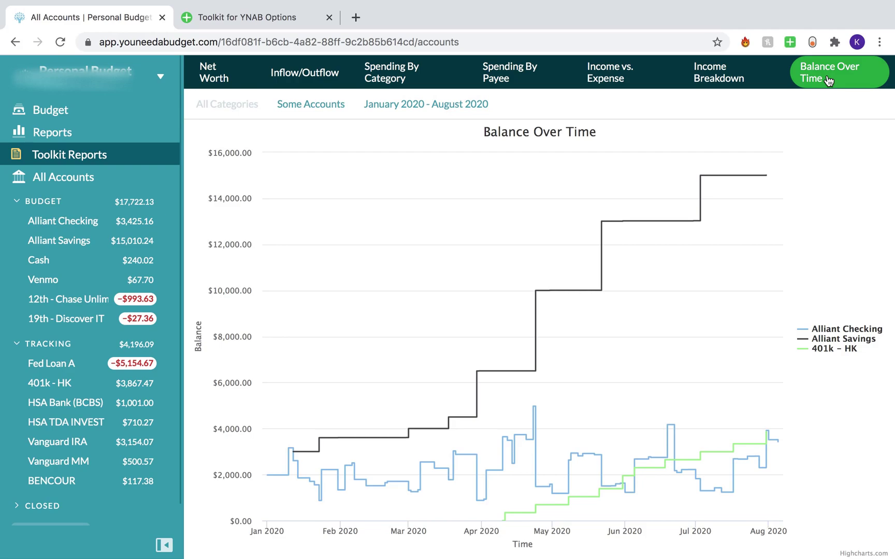
{"action": "mouse_move", "coordinate": [747, 184]}
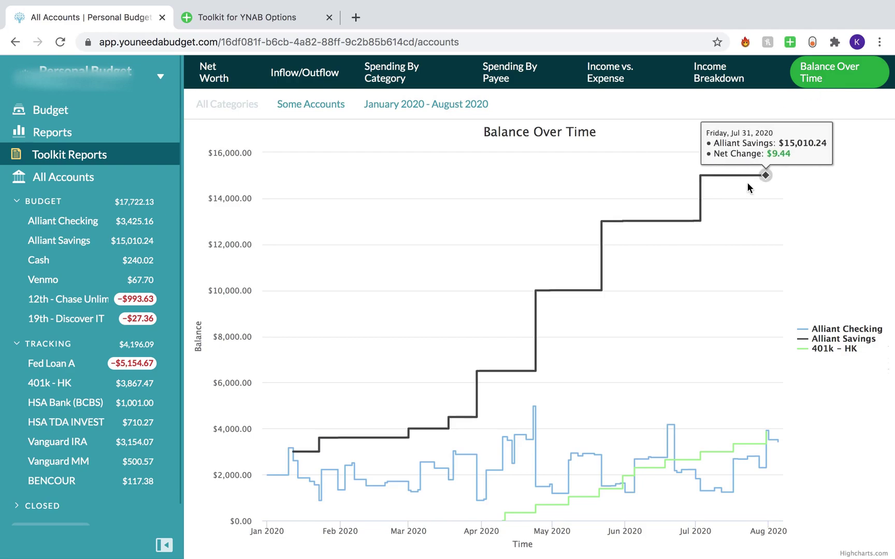
{"action": "left_click", "coordinate": [311, 103]}
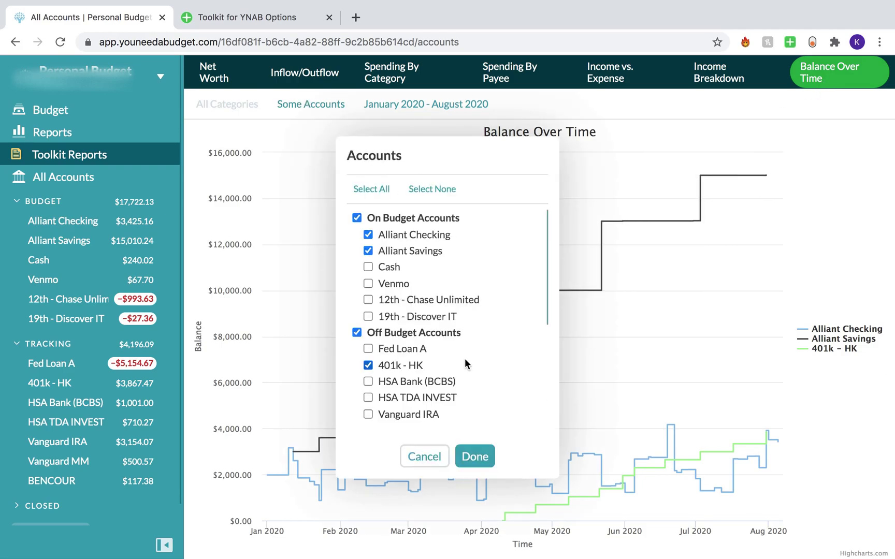
{"action": "left_click", "coordinate": [471, 459]}
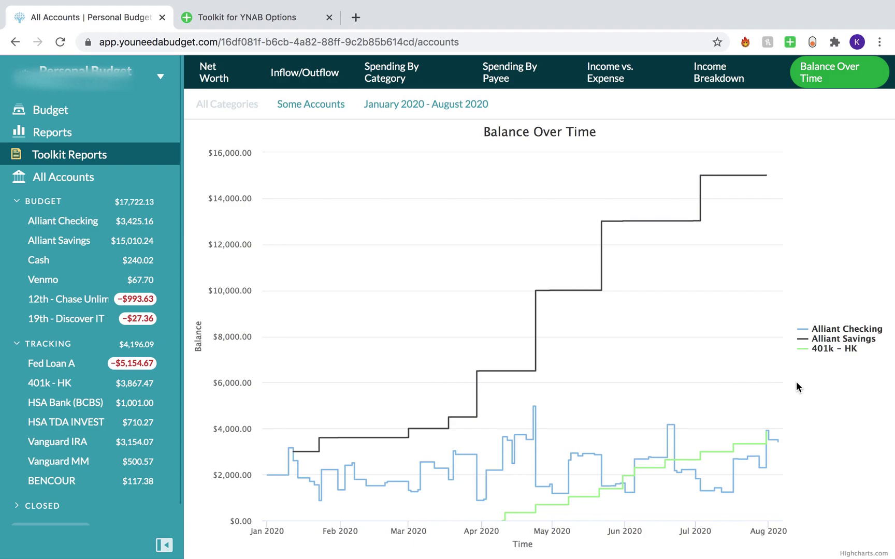
Limit the Balance Over Time report to 12th - Chase Unlimited, 19th - Discover IT, Fed Loan A, PLUS Group A and PLUS Group B.
{"action": "left_click", "coordinate": [299, 105]}
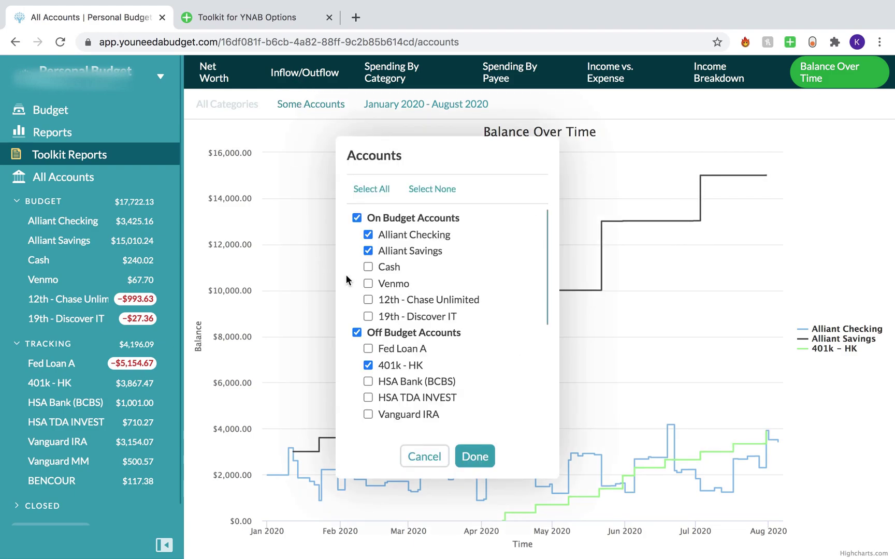
{"action": "left_click", "coordinate": [356, 218]}
{"action": "left_click", "coordinate": [368, 299]}
{"action": "left_click", "coordinate": [368, 316]}
{"action": "left_click", "coordinate": [357, 332]}
{"action": "scroll", "coordinate": [359, 329], "scroll_direction": "down", "scroll_amount": 2}
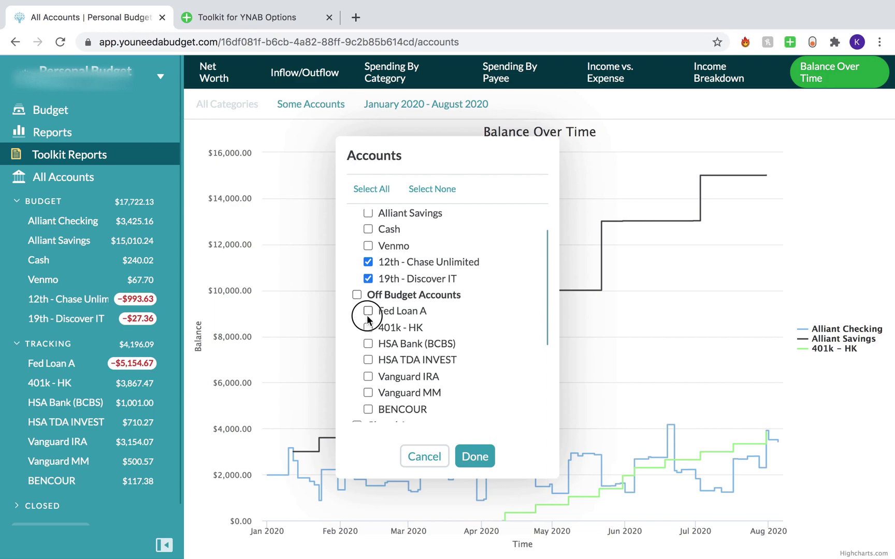
{"action": "scroll", "coordinate": [367, 318], "scroll_direction": "down", "scroll_amount": 3}
{"action": "left_click", "coordinate": [367, 333]}
{"action": "left_click", "coordinate": [368, 349]}
{"action": "left_click", "coordinate": [475, 456]}
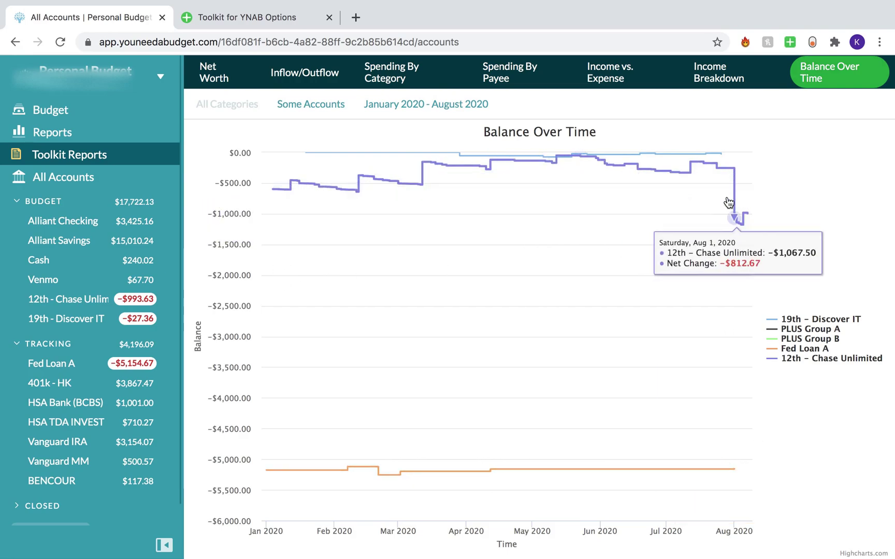
Limit the Balance Over Time report to Alliant Checking, PLUS Group A and PLUS Group B.
{"action": "left_click", "coordinate": [310, 105]}
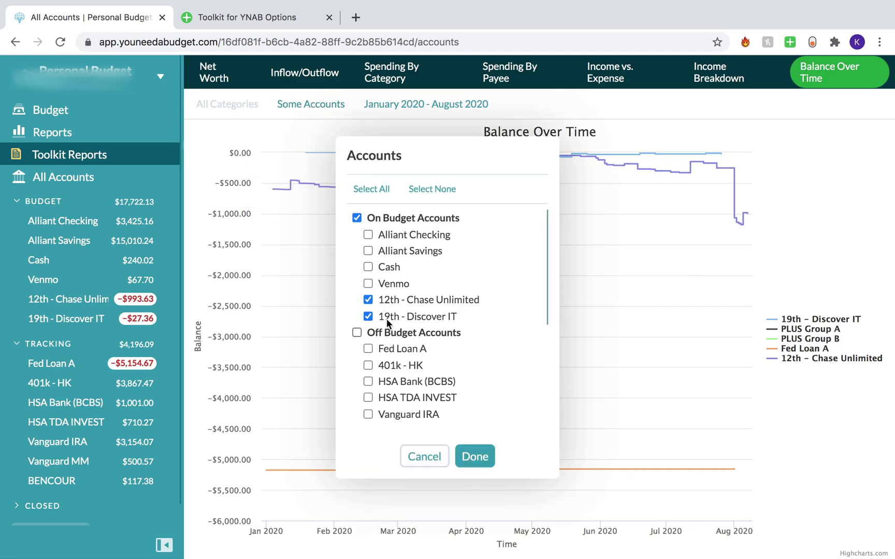
{"action": "left_click", "coordinate": [382, 221]}
{"action": "left_click", "coordinate": [383, 233]}
{"action": "left_click", "coordinate": [384, 251]}
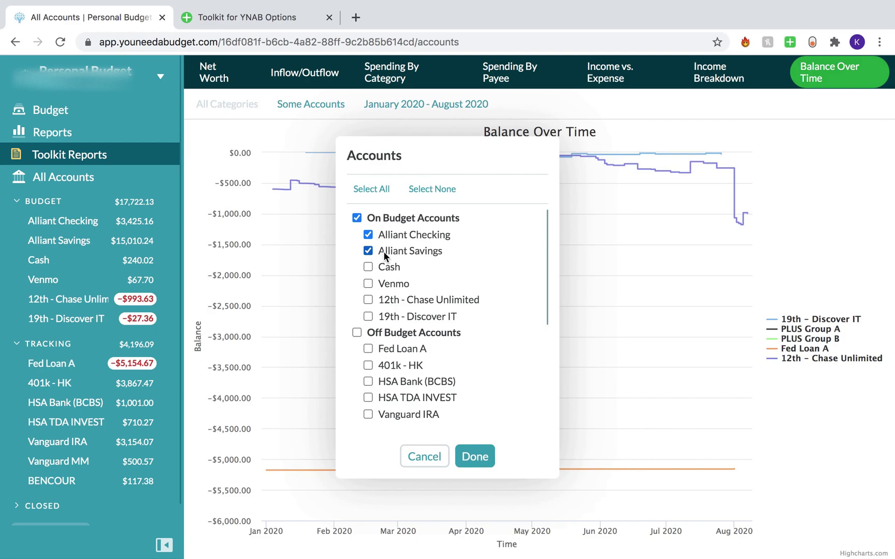
{"action": "left_click", "coordinate": [380, 237]}
{"action": "left_click", "coordinate": [388, 248]}
{"action": "left_click", "coordinate": [380, 235]}
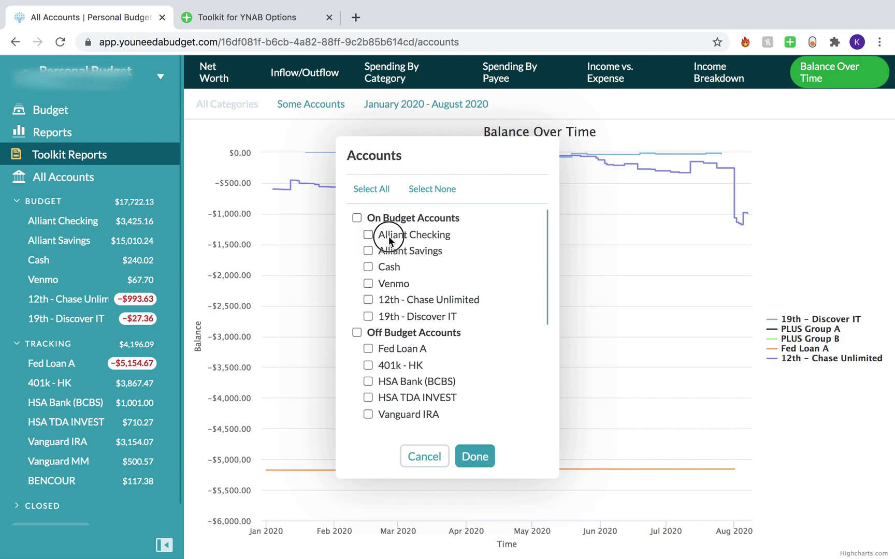
{"action": "left_click", "coordinate": [475, 457]}
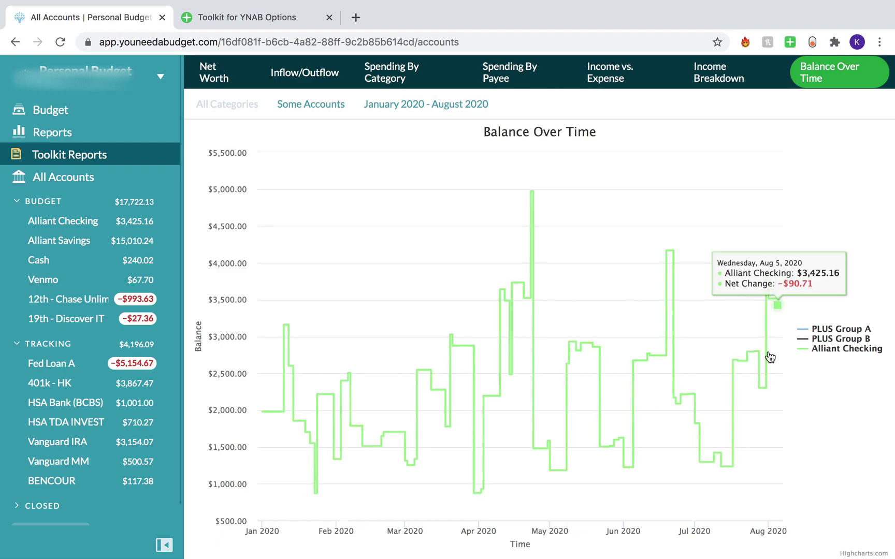
Replace Alliant Checking with 401k - HK in the Balance Over Time report's account filter.
{"action": "left_click", "coordinate": [420, 104]}
{"action": "left_click", "coordinate": [395, 150]}
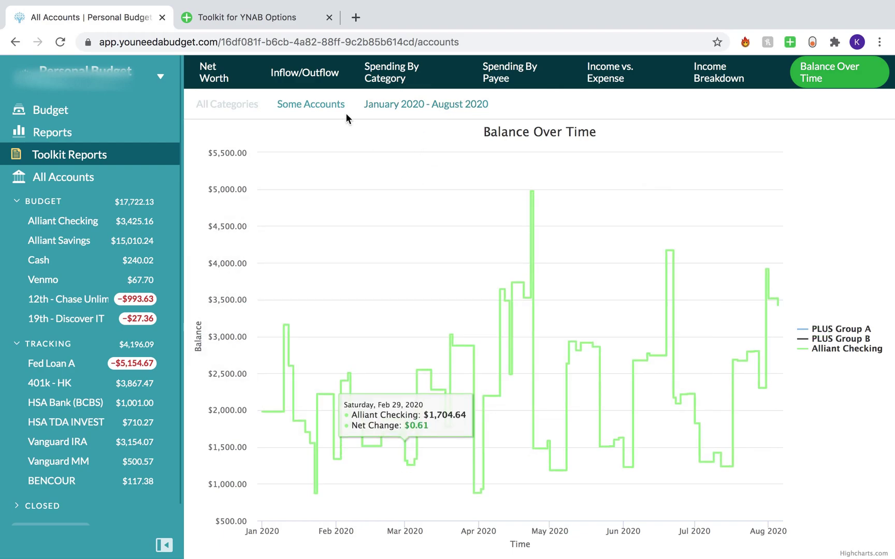
{"action": "left_click", "coordinate": [334, 105]}
{"action": "left_click", "coordinate": [372, 221]}
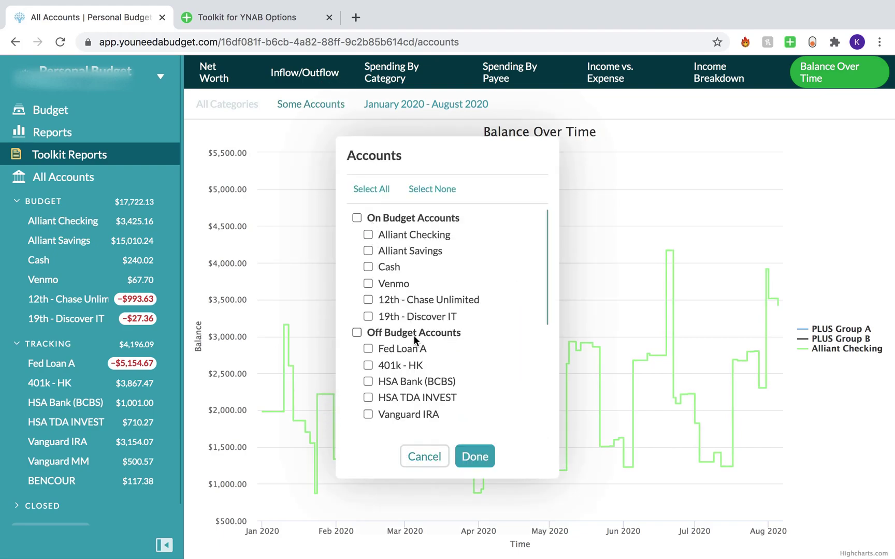
{"action": "left_click", "coordinate": [407, 367]}
{"action": "left_click", "coordinate": [463, 455]}
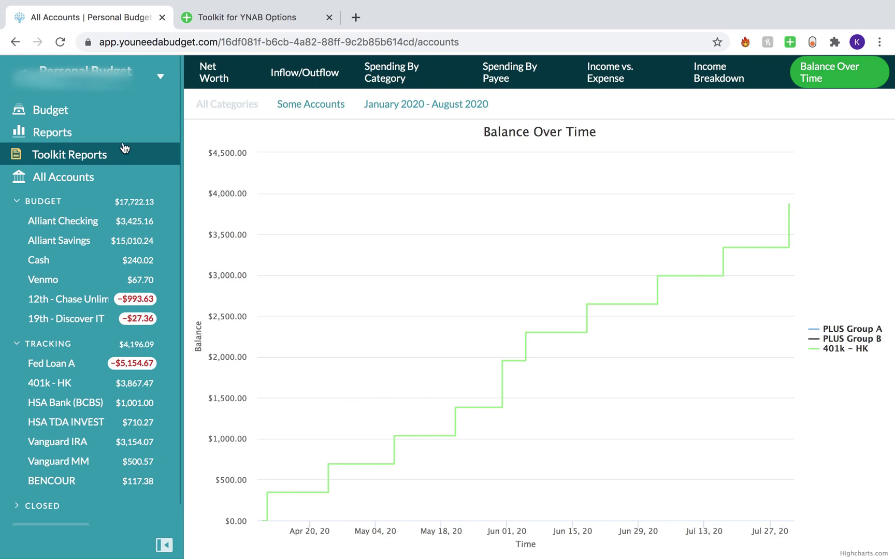
Return to the August 2020 budget and look through its category groups from Responsibilities To Mom down to Savings.
{"action": "left_click", "coordinate": [107, 115]}
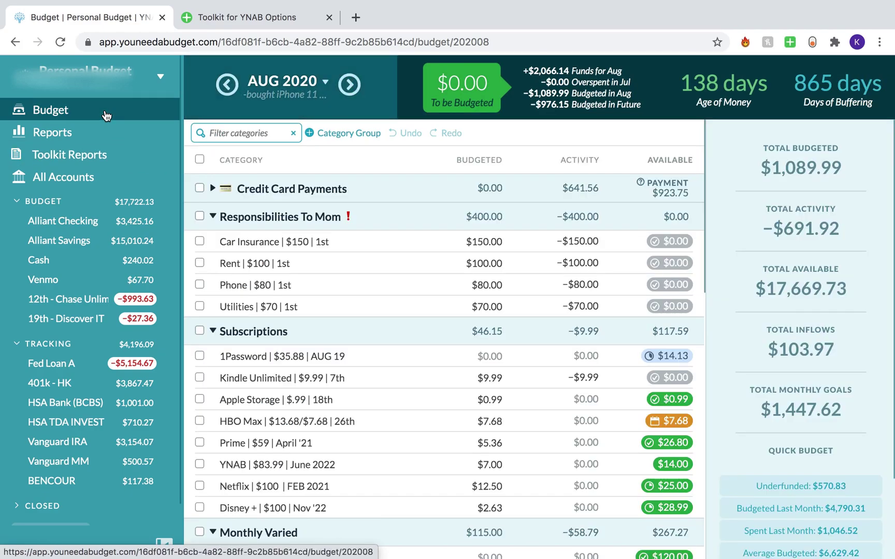
{"action": "scroll", "coordinate": [259, 234], "scroll_direction": "down", "scroll_amount": 5}
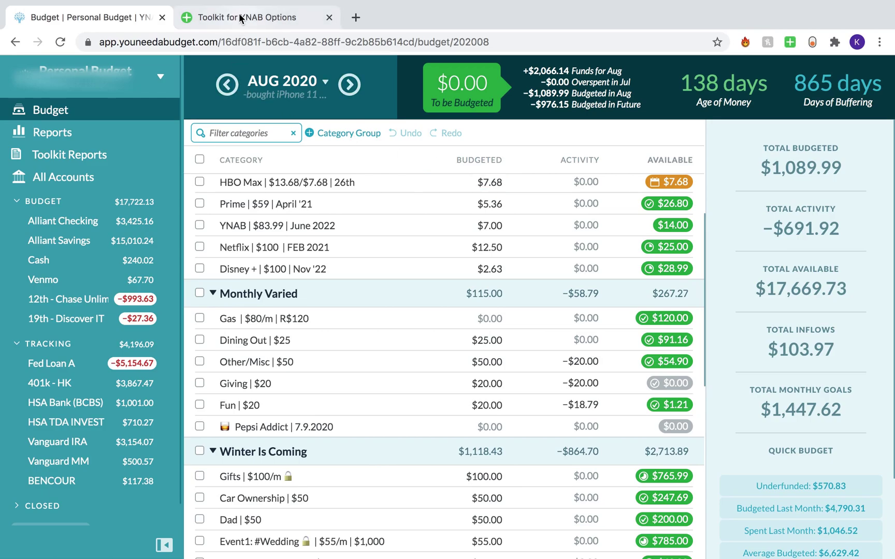
{"action": "scroll", "coordinate": [397, 325], "scroll_direction": "down", "scroll_amount": 10}
{"action": "left_click", "coordinate": [477, 367]}
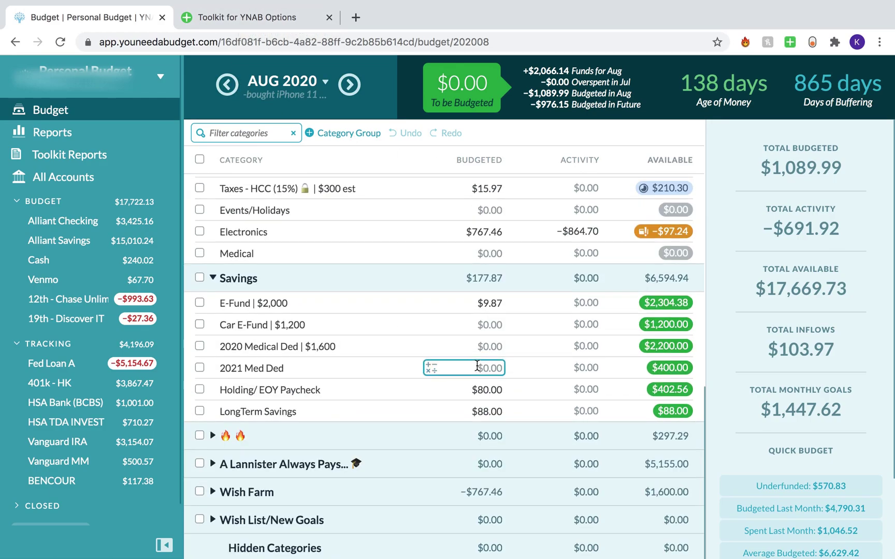
{"action": "scroll", "coordinate": [477, 366], "scroll_direction": "up", "scroll_amount": 7}
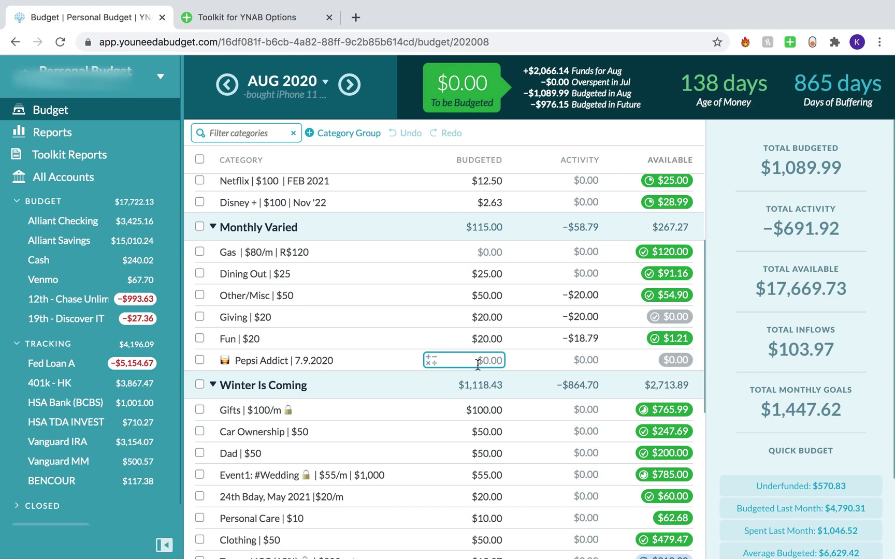
{"action": "key", "text": "Escape"}
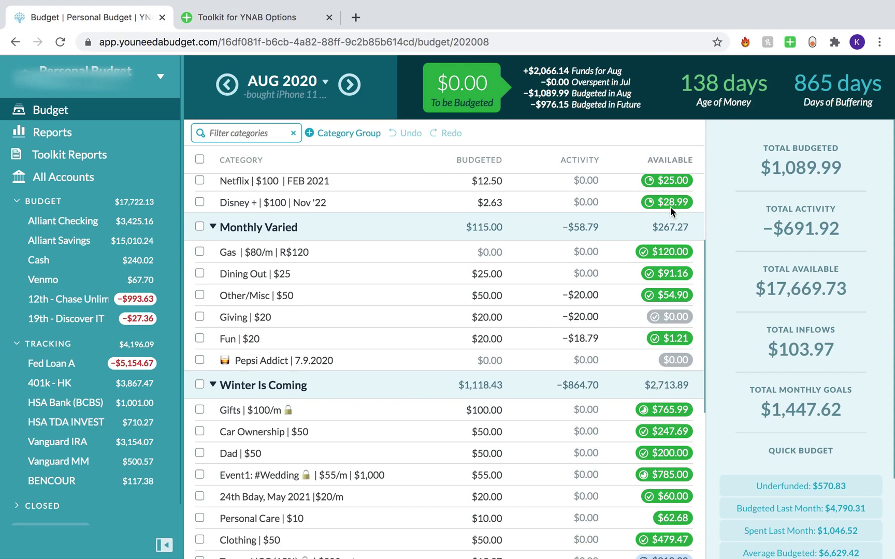
Adjust the width of the budget's summary sidebar and review its totals and Quick Budget options.
{"action": "left_click", "coordinate": [707, 209]}
{"action": "mouse_move", "coordinate": [706, 210]}
{"action": "left_mouse_down"}
{"action": "mouse_move", "coordinate": [695, 208]}
{"action": "mouse_move", "coordinate": [706, 219]}
{"action": "left_mouse_up"}
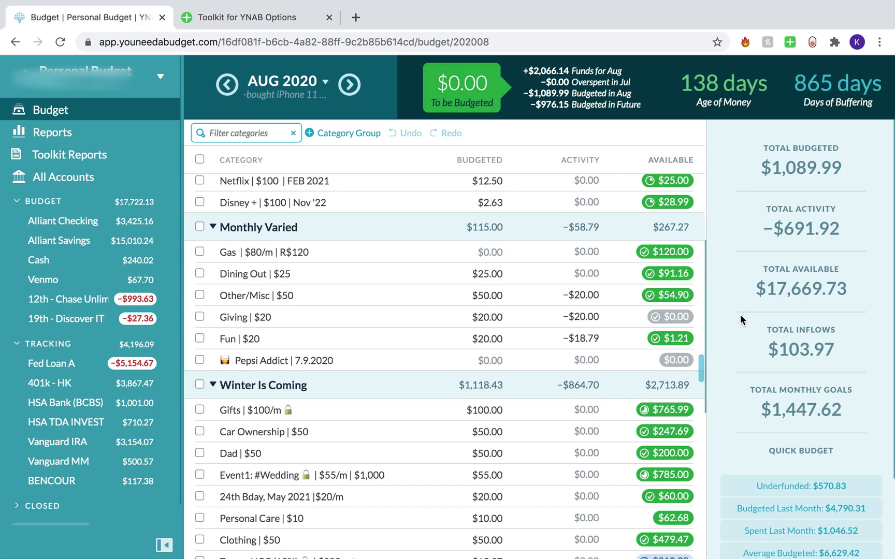
{"action": "scroll", "coordinate": [742, 327], "scroll_direction": "down", "scroll_amount": 2}
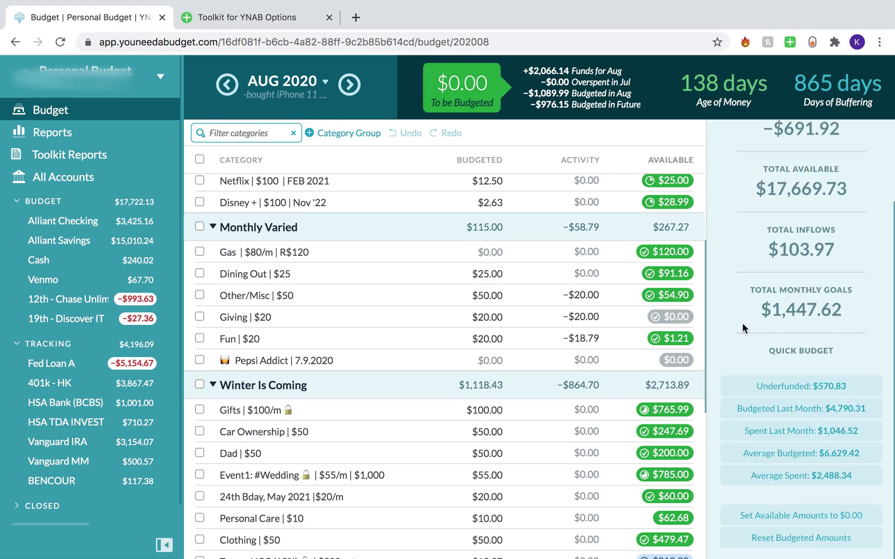
{"action": "scroll", "coordinate": [792, 308], "scroll_direction": "up", "scroll_amount": 2}
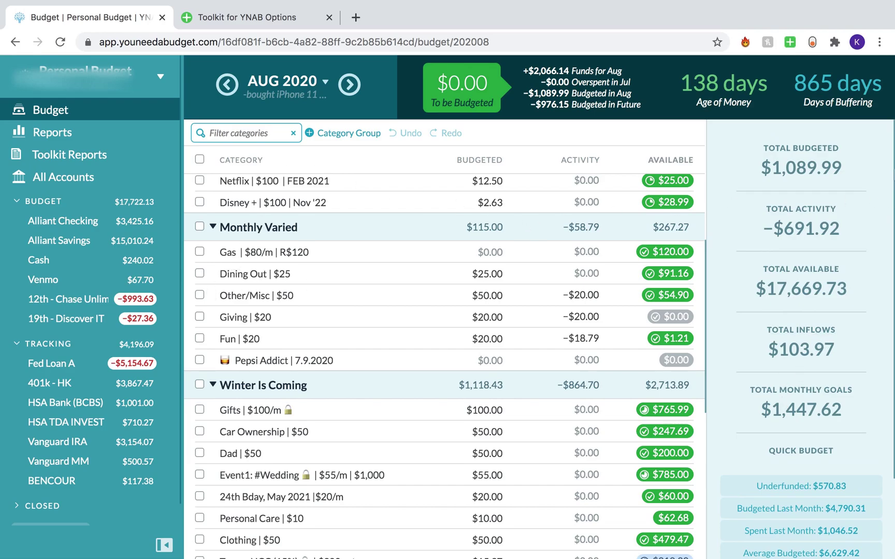
{"action": "scroll", "coordinate": [634, 260], "scroll_direction": "up", "scroll_amount": 6}
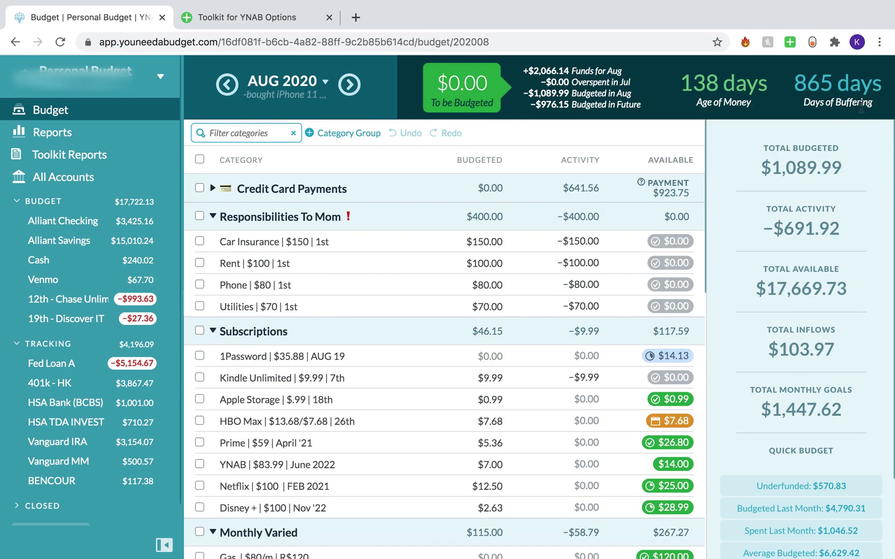